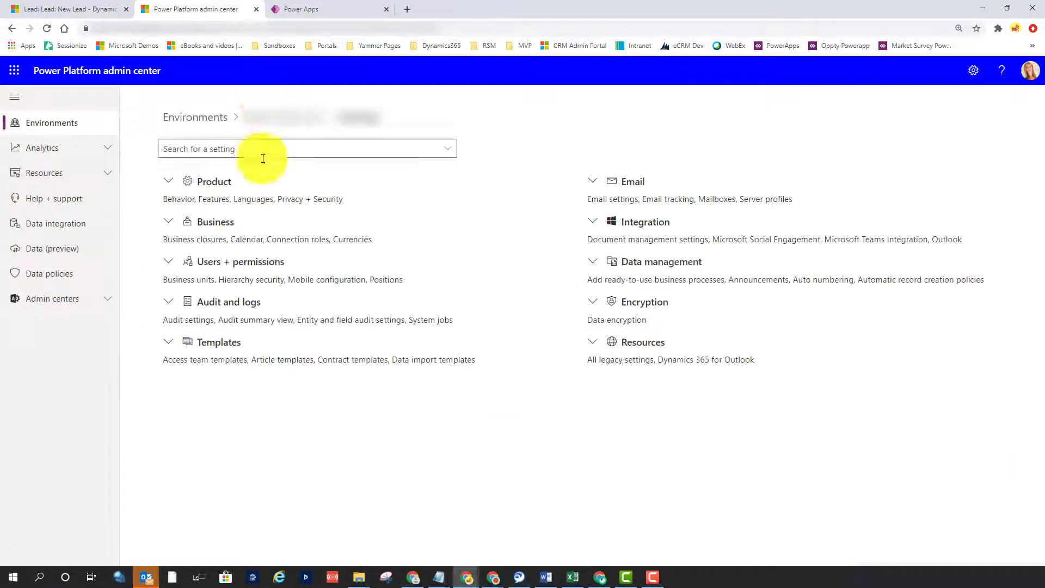
Expand the Product category and show the environment's Features settings.
click(169, 181)
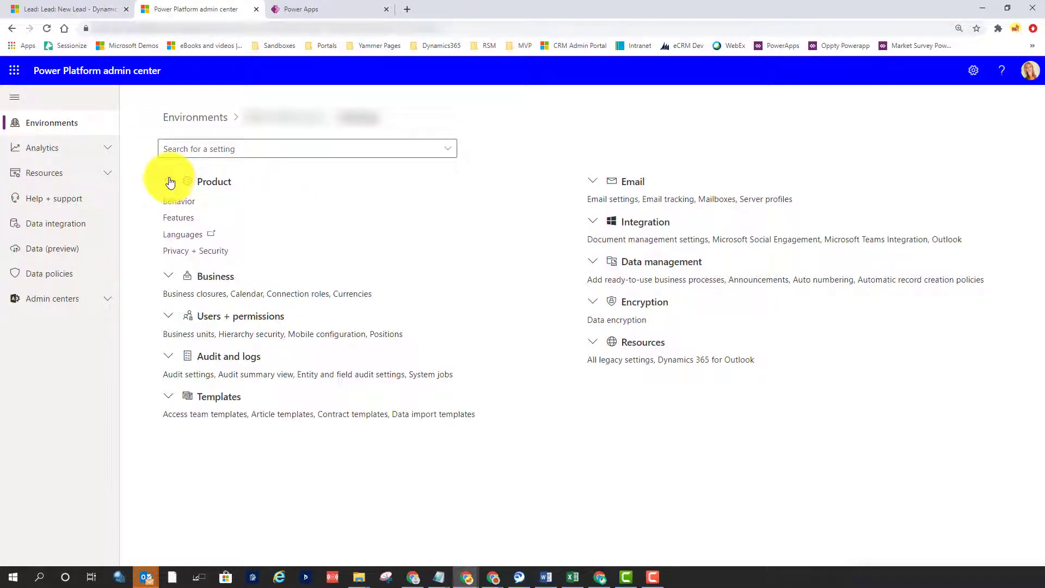
click(182, 217)
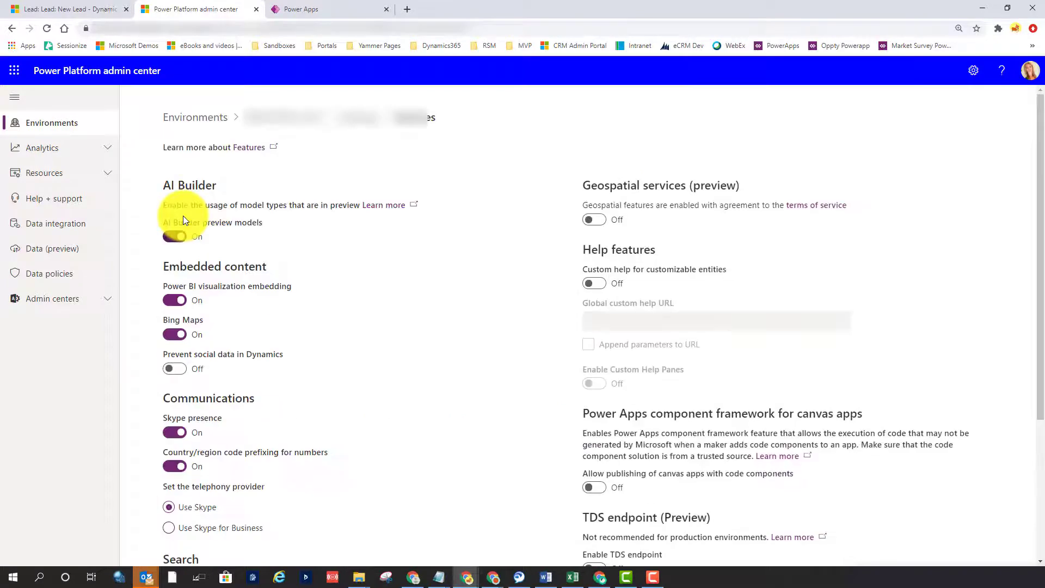
scroll(375, 306, down, 3)
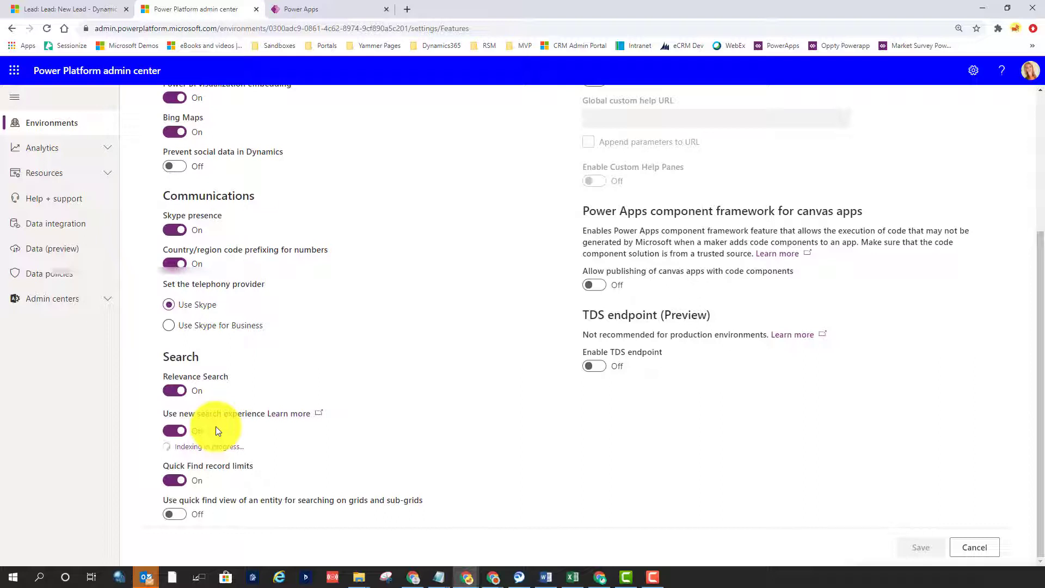
From Power Apps Solutions, search 'def' and load the Default Solution.
click(336, 7)
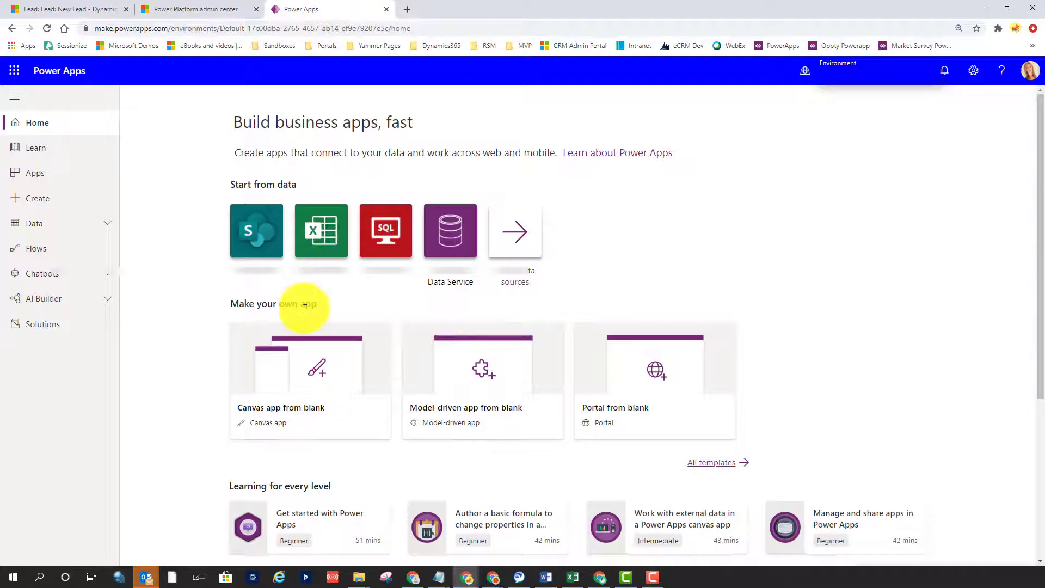
click(76, 324)
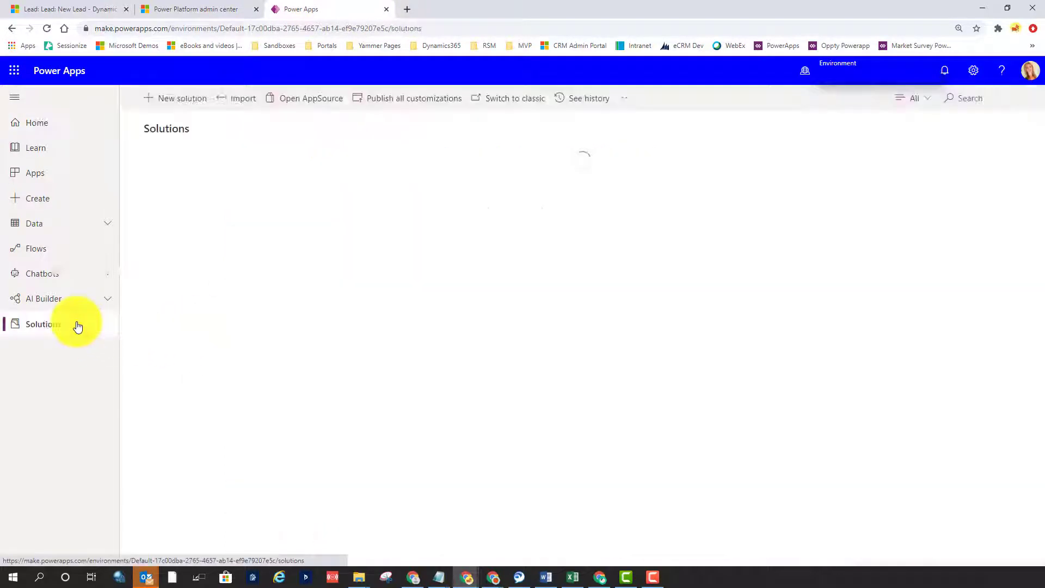
click(959, 100)
text(de)
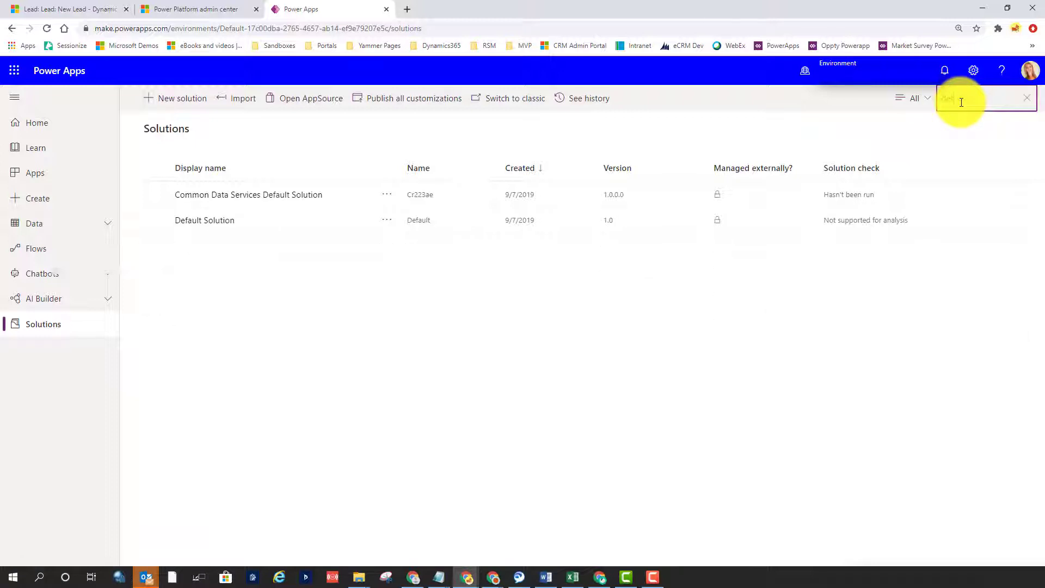
text(f)
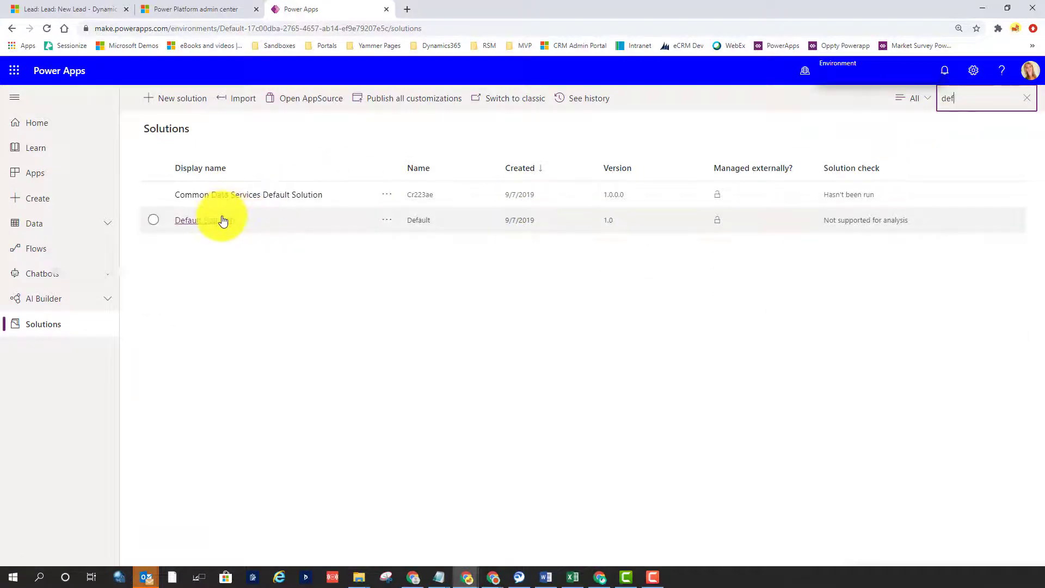
click(223, 220)
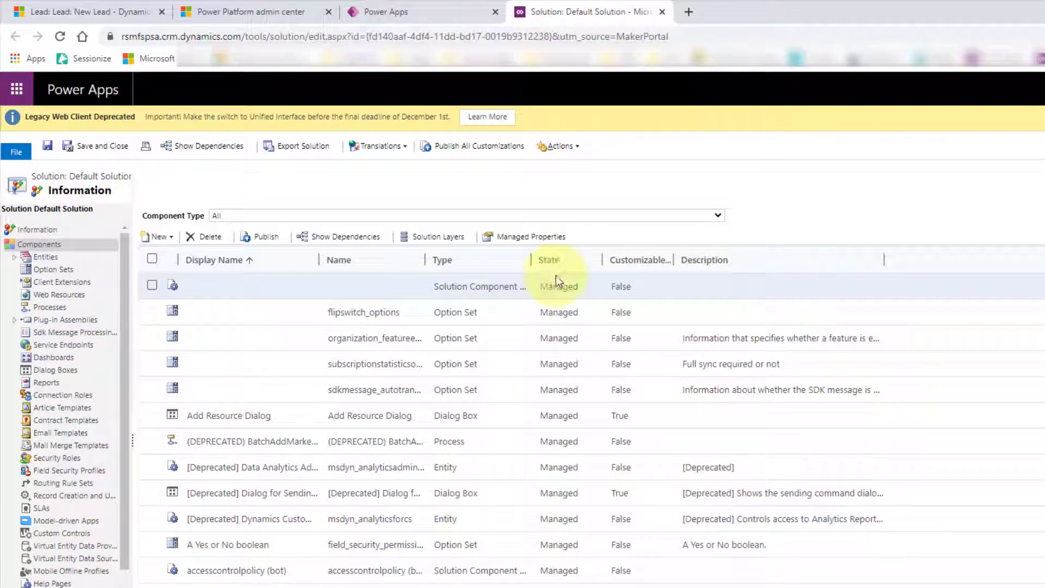
List the solution's entities and bring up the Relevance Search Select Entities dialog.
click(36, 258)
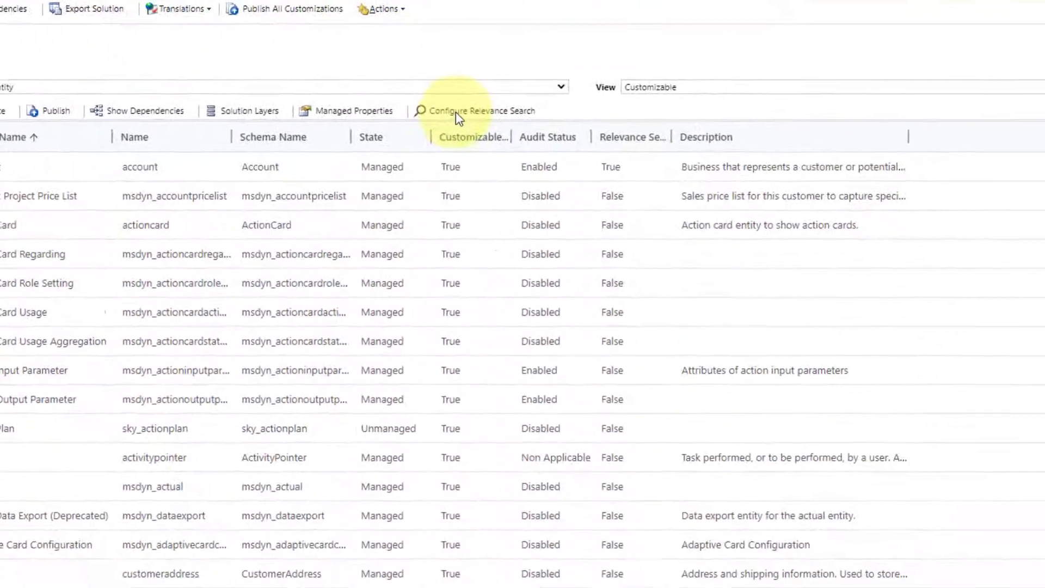
click(618, 244)
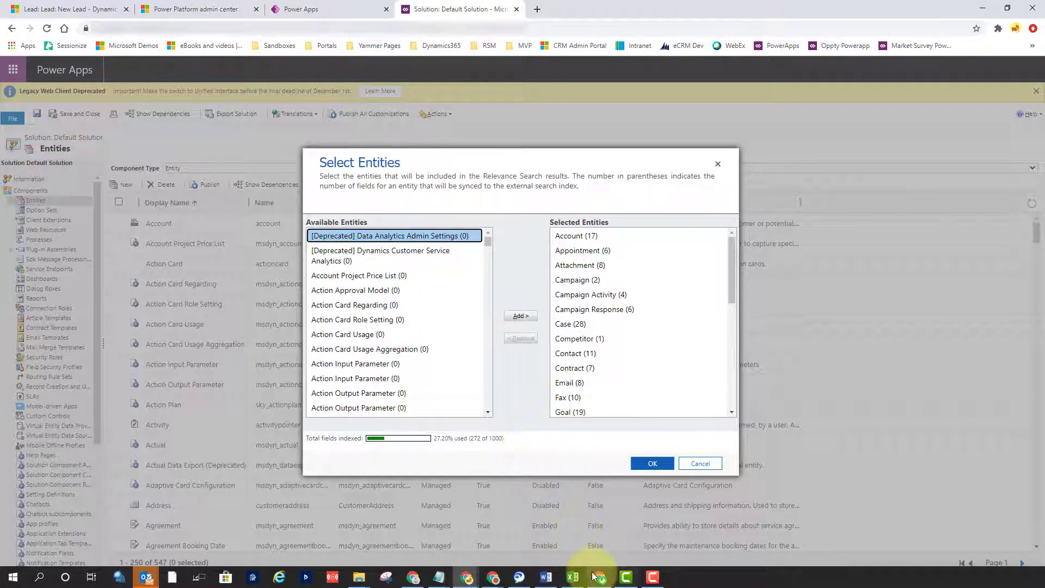
Dismiss the entity selection and expand Entities > Account > Views in the tree.
click(700, 464)
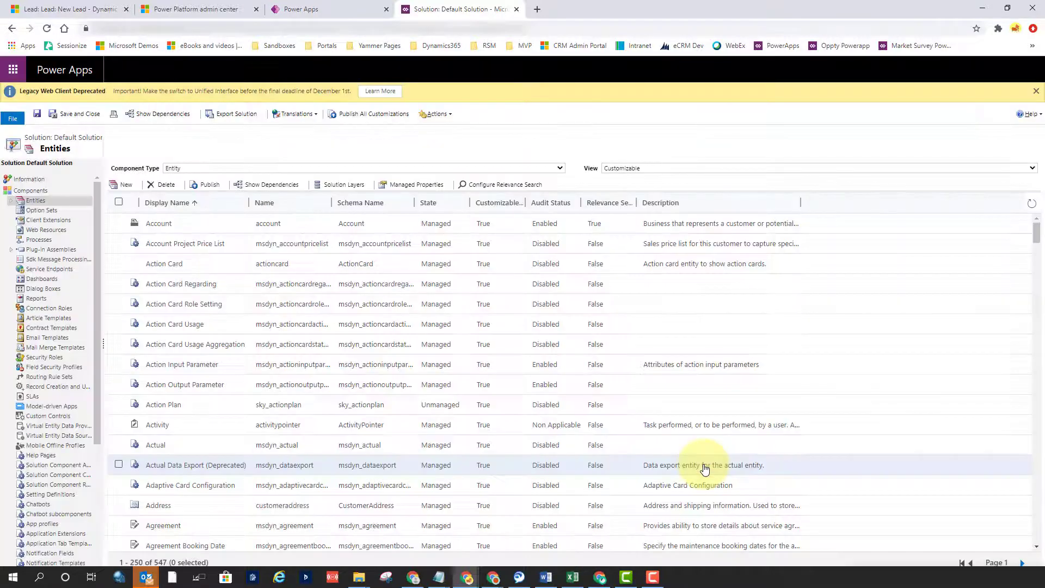
click(12, 200)
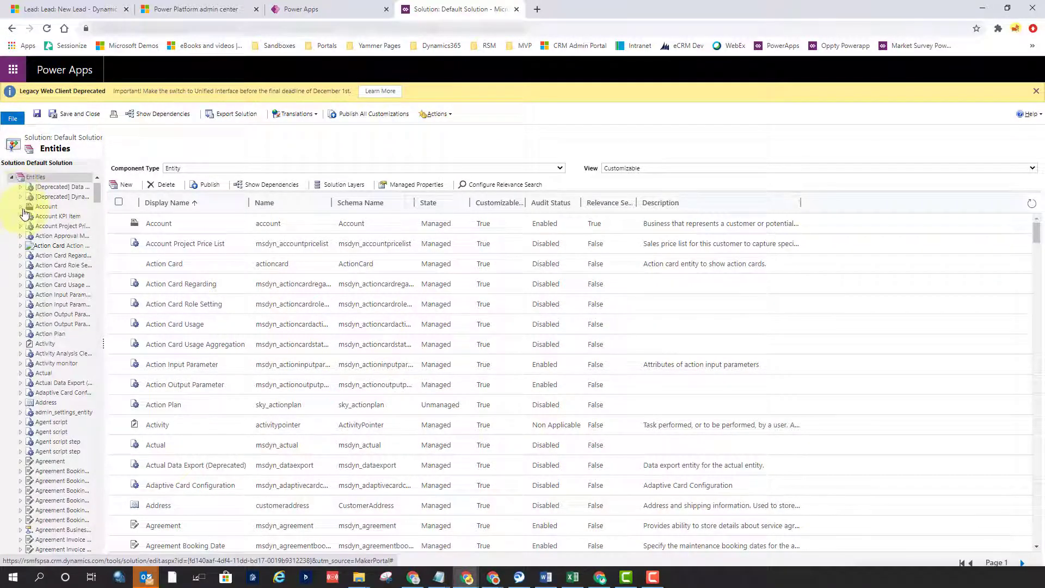
click(21, 207)
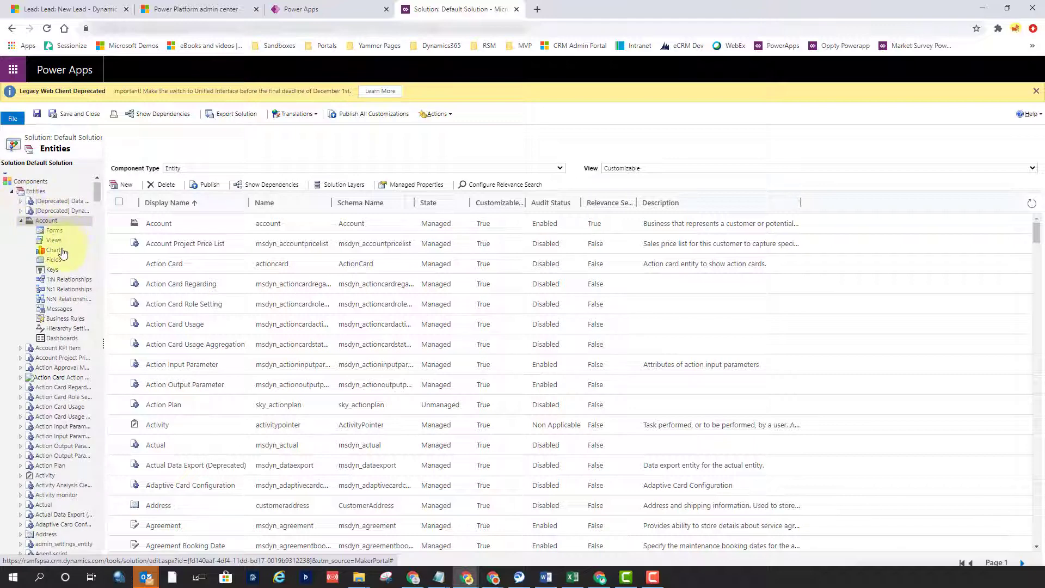
click(56, 241)
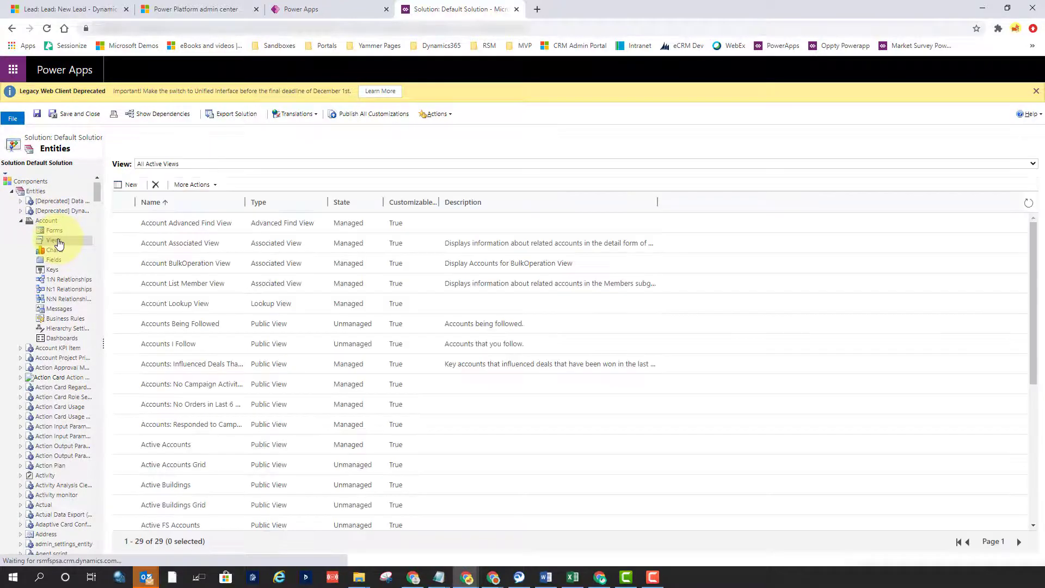
scroll(339, 384, down, 2)
scroll(337, 391, down, 1)
scroll(337, 390, down, 1)
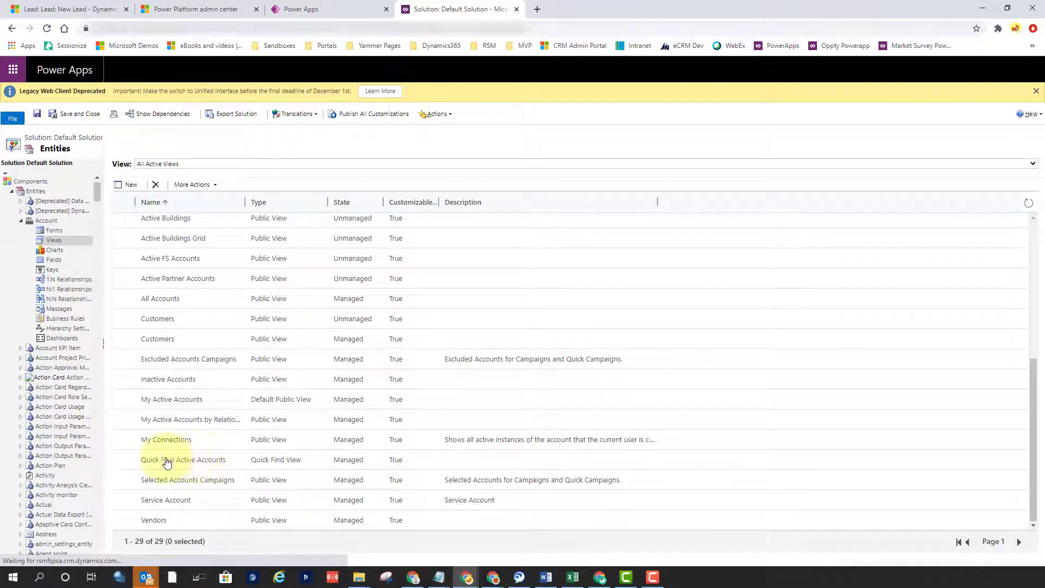
Bring up the Quick Find Active Accounts view editor and position its window.
double_click(198, 460)
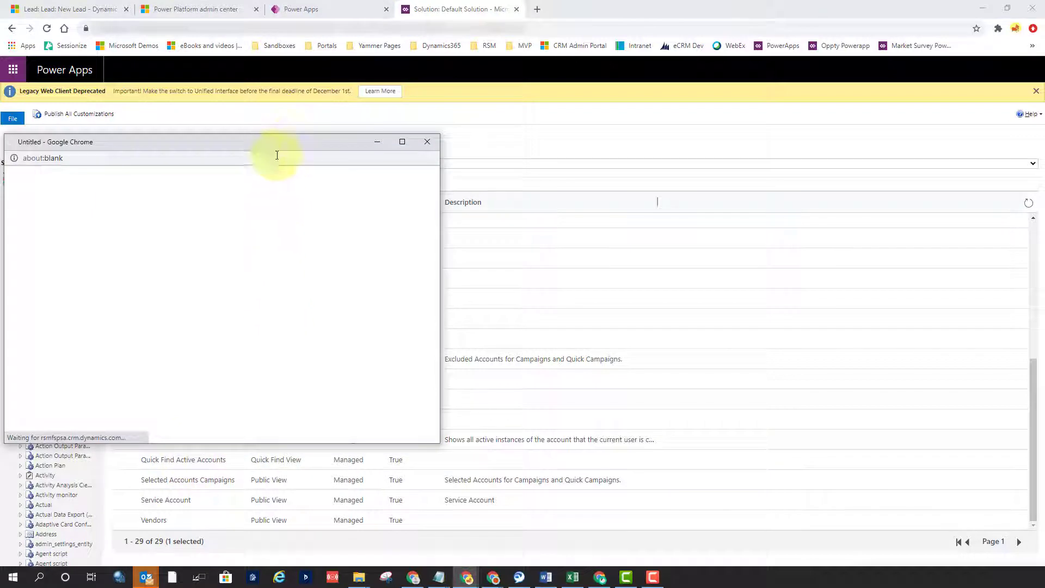
drag(288, 140, 337, 126)
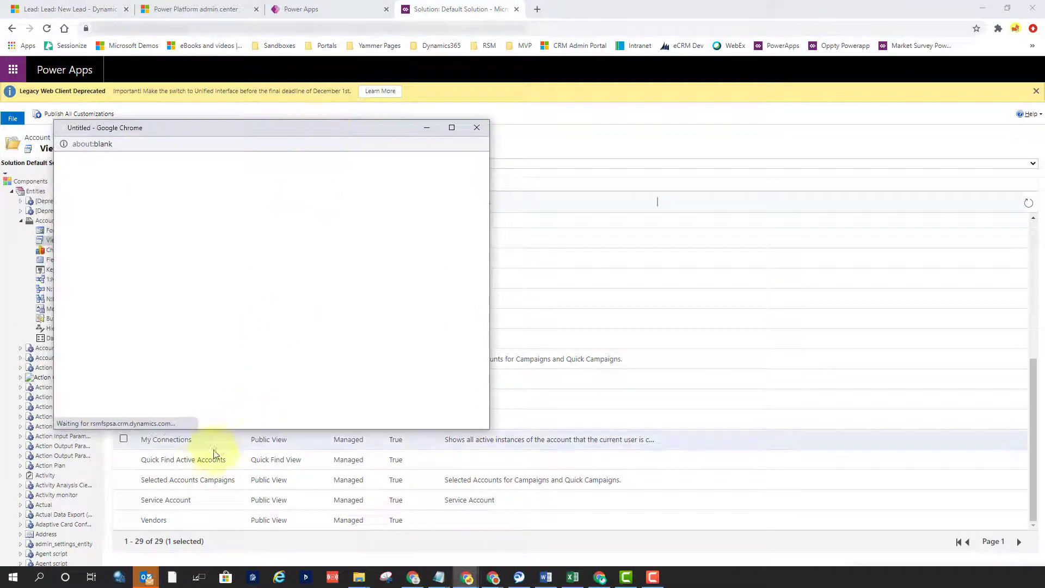
double_click(186, 460)
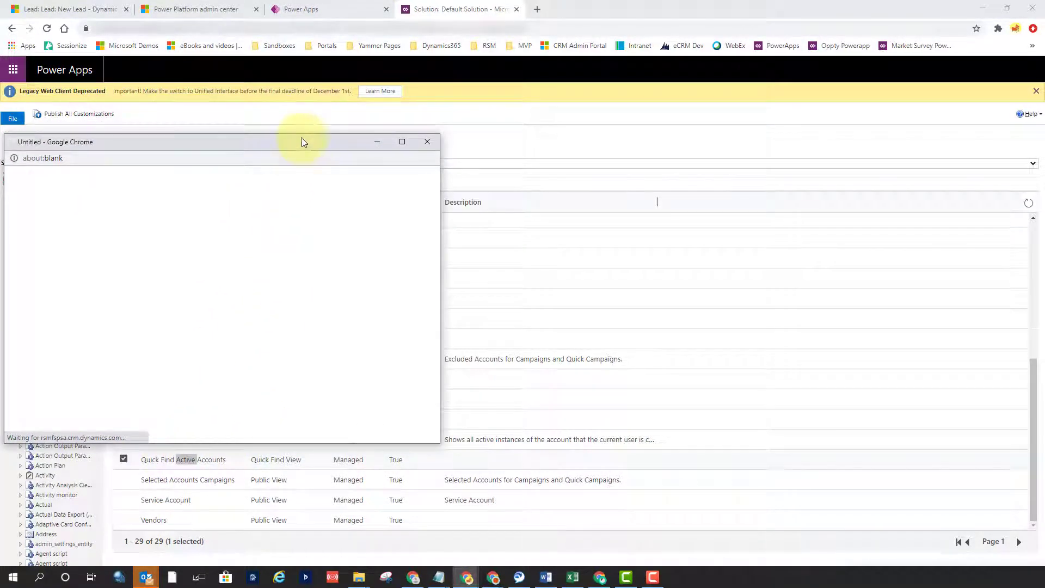
drag(302, 139, 323, 133)
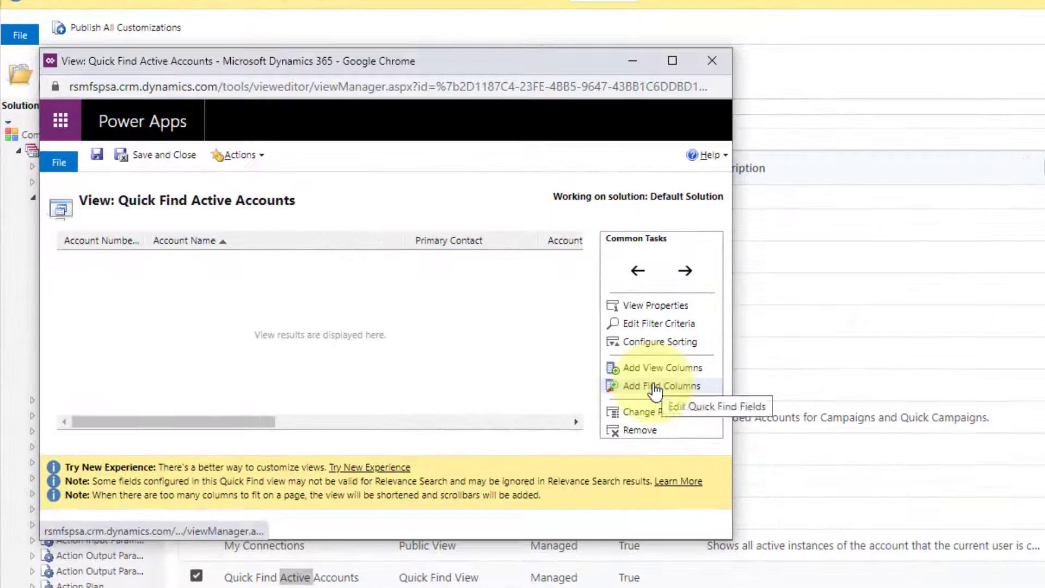
Review the view's Add Find Columns list, close it and minimize the editor.
click(655, 391)
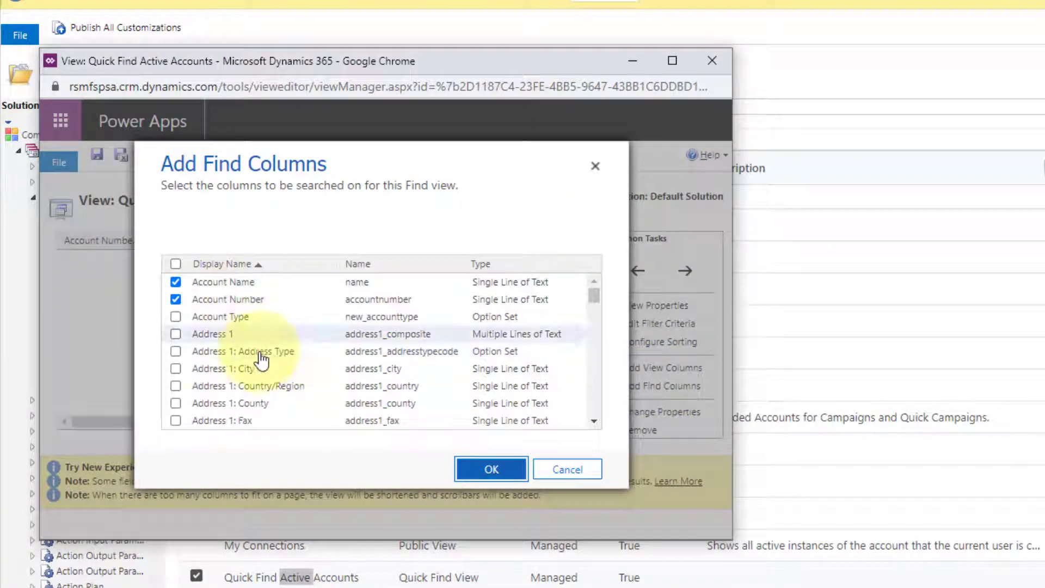
click(574, 469)
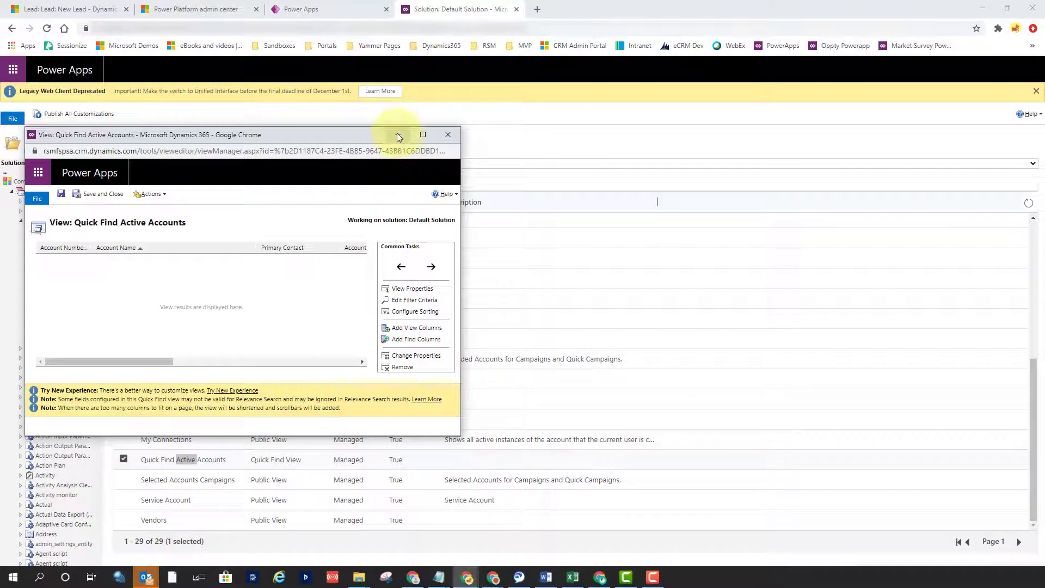
click(396, 134)
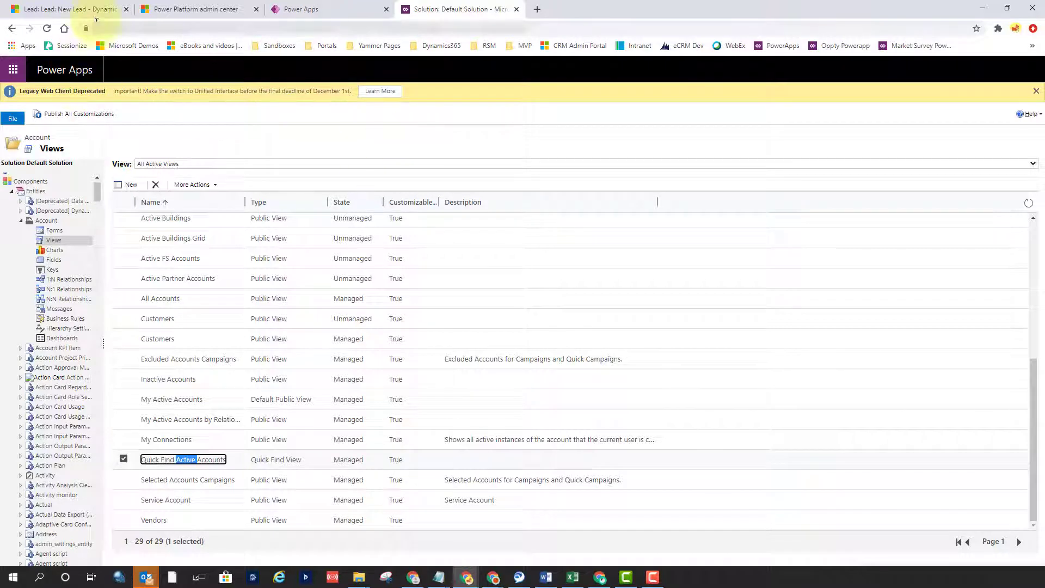
In Sales Hub's global search, browse suggestions and show full results for 'dia'.
click(77, 9)
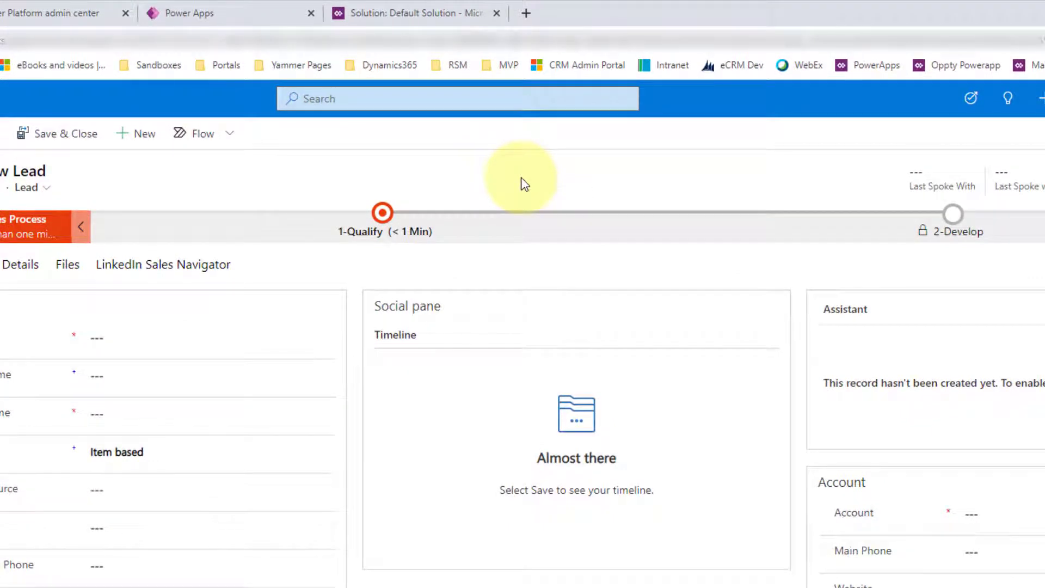
click(422, 99)
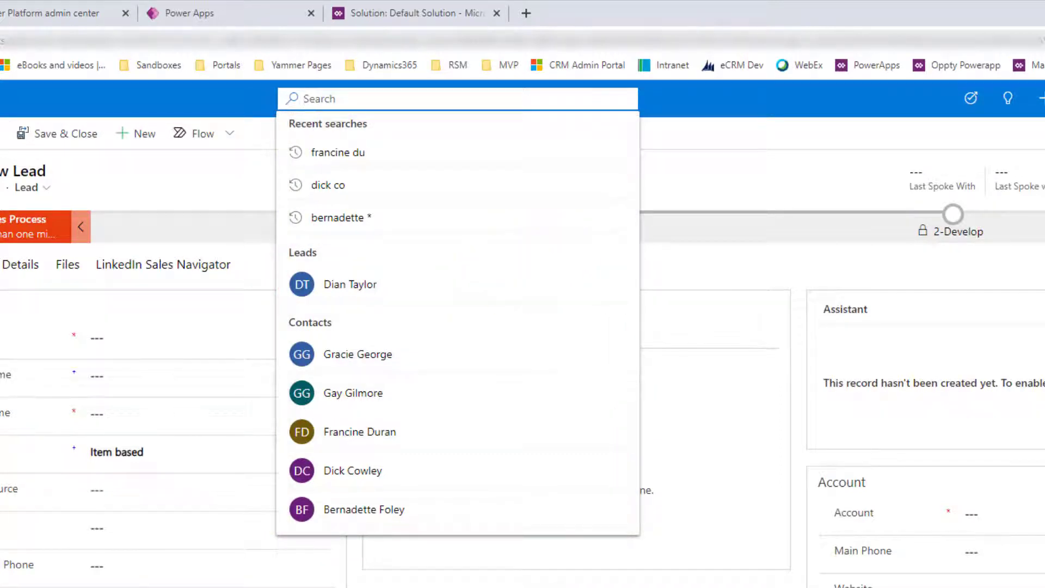
click(296, 438)
click(343, 101)
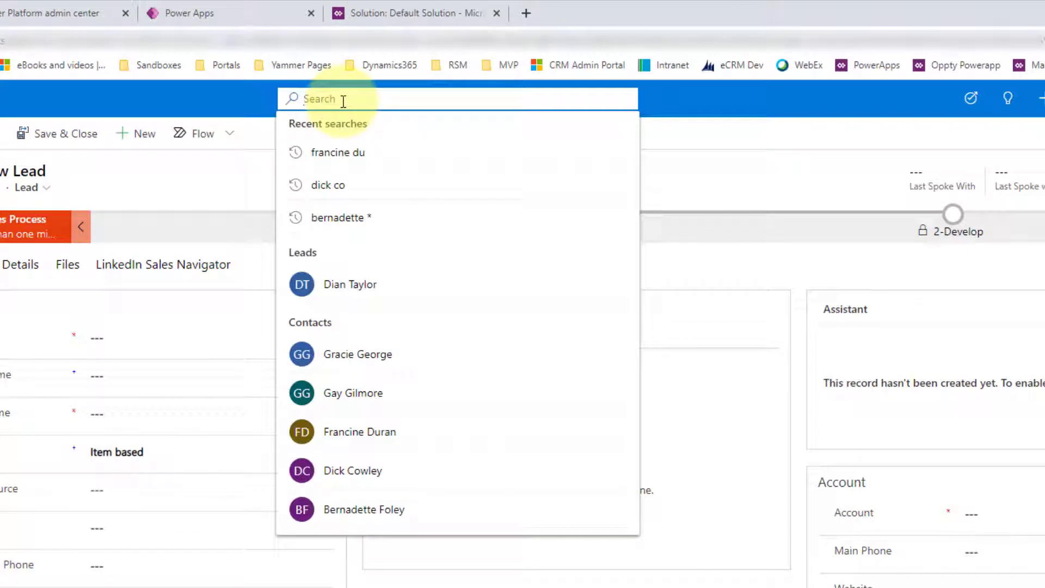
text(di)
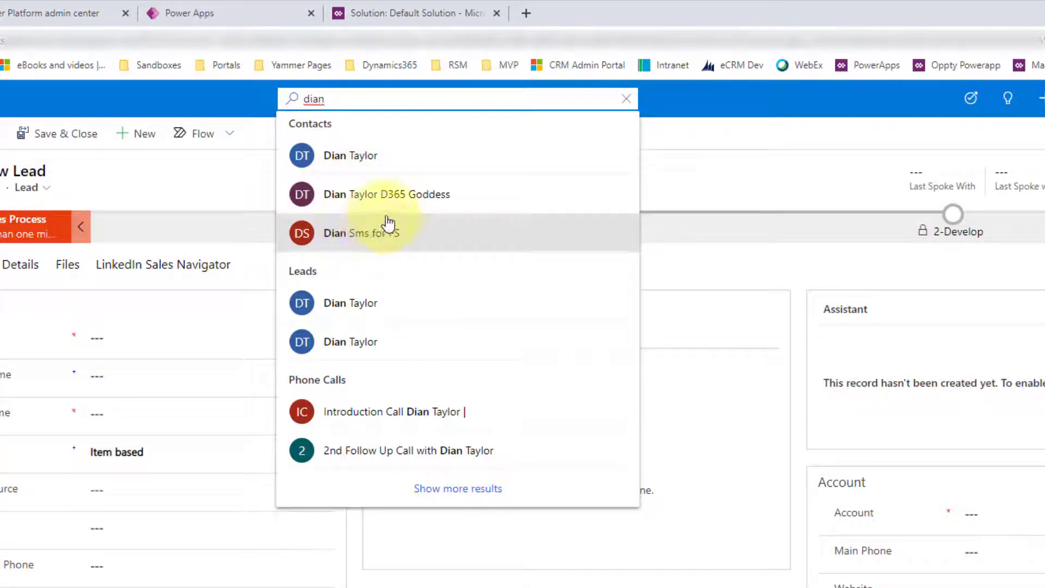
text(a)
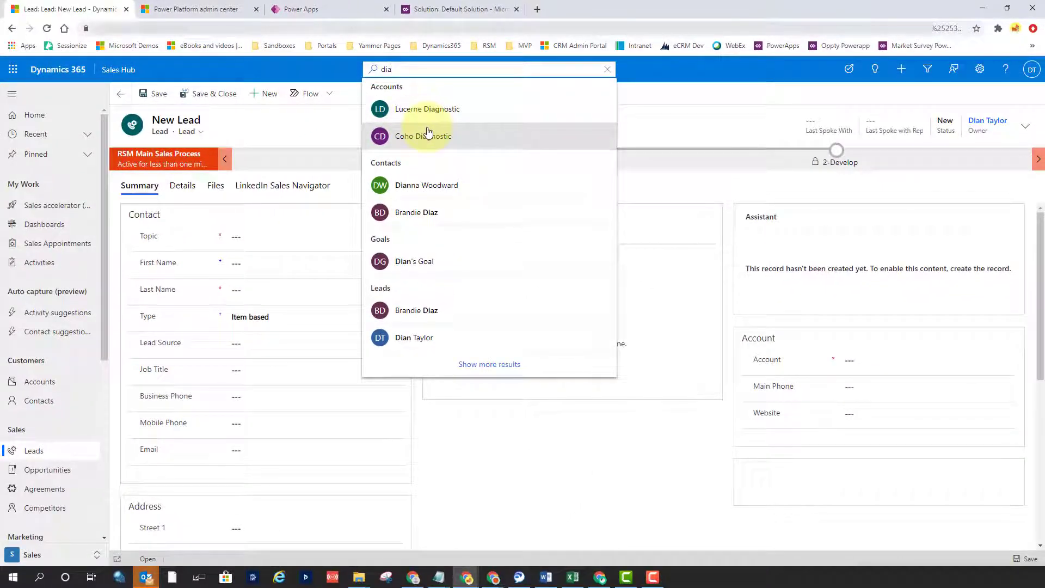
key(Return)
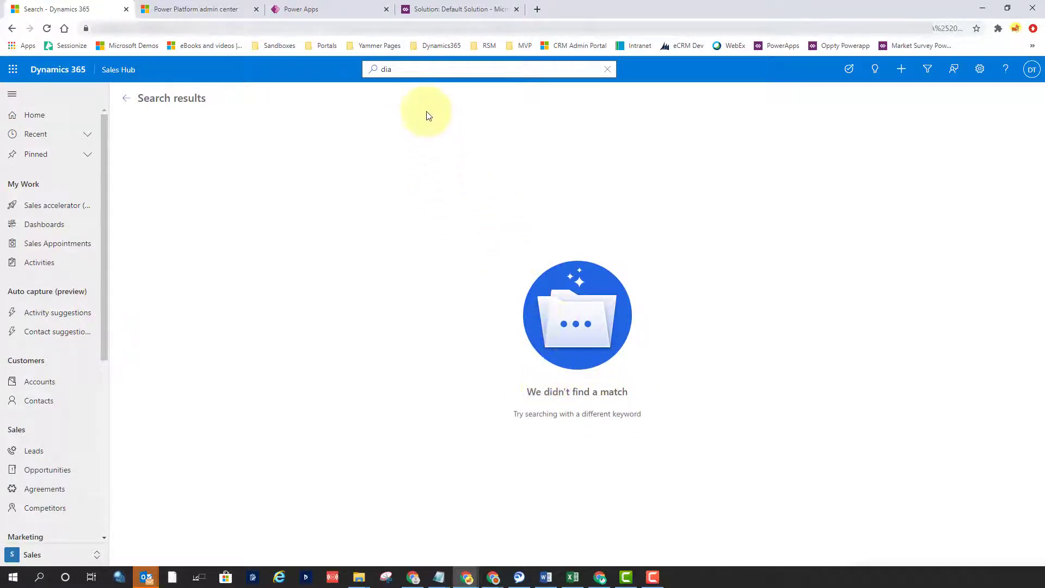
Change the search text to the wildcard 'dia*' and rerun the relevance search.
click(408, 68)
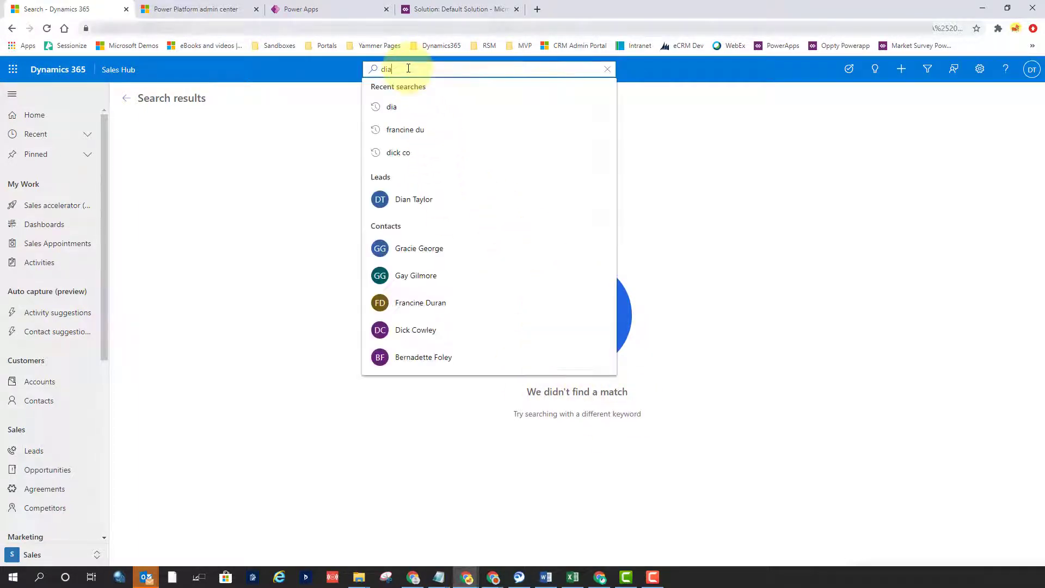
text(*)
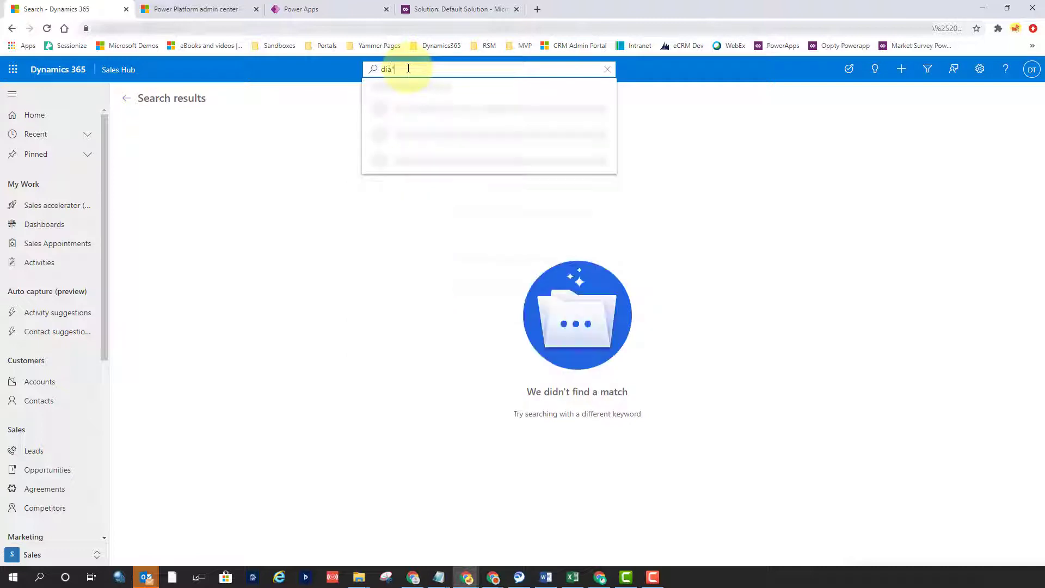
key(Return)
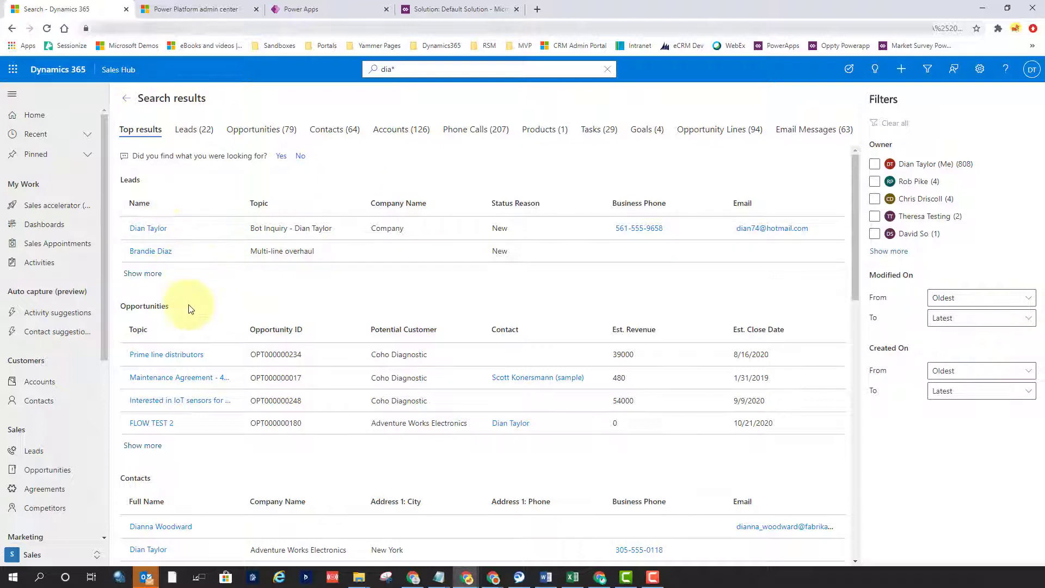
scroll(187, 300, down, 2)
scroll(192, 303, down, 1)
scroll(188, 318, down, 1)
scroll(192, 311, down, 2)
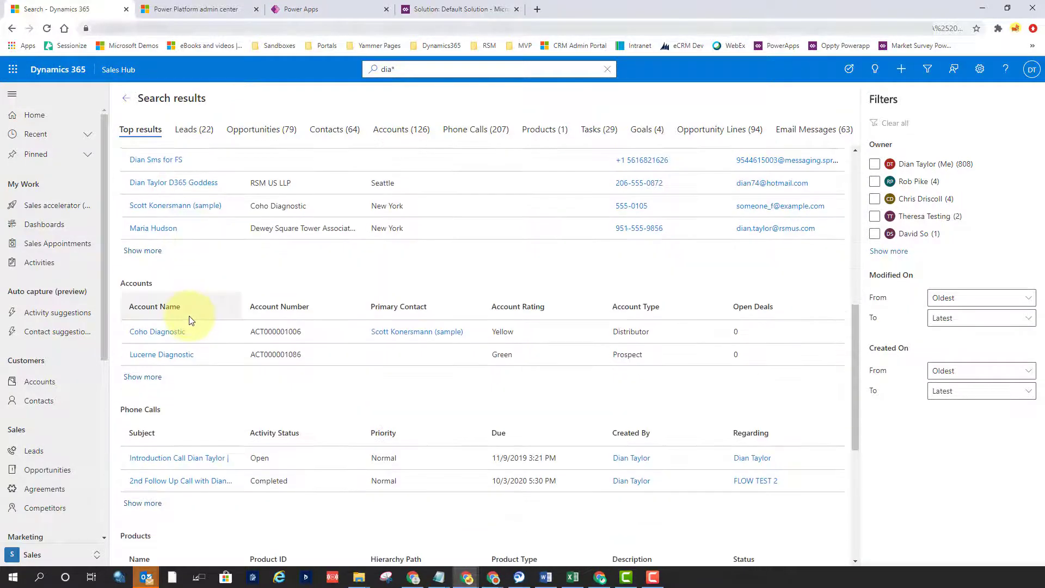
scroll(198, 291, up, 1)
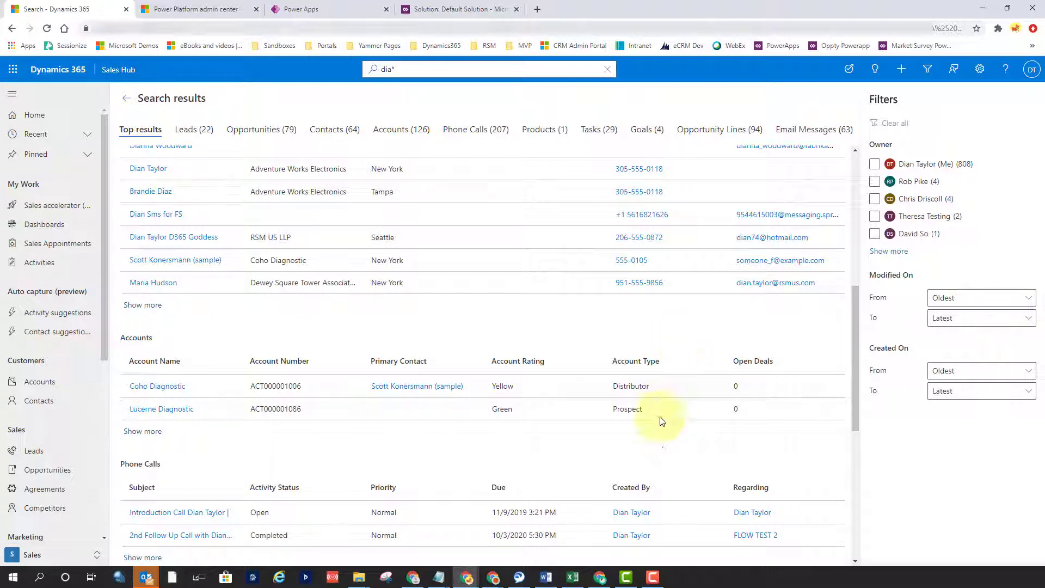
scroll(569, 415, up, 1)
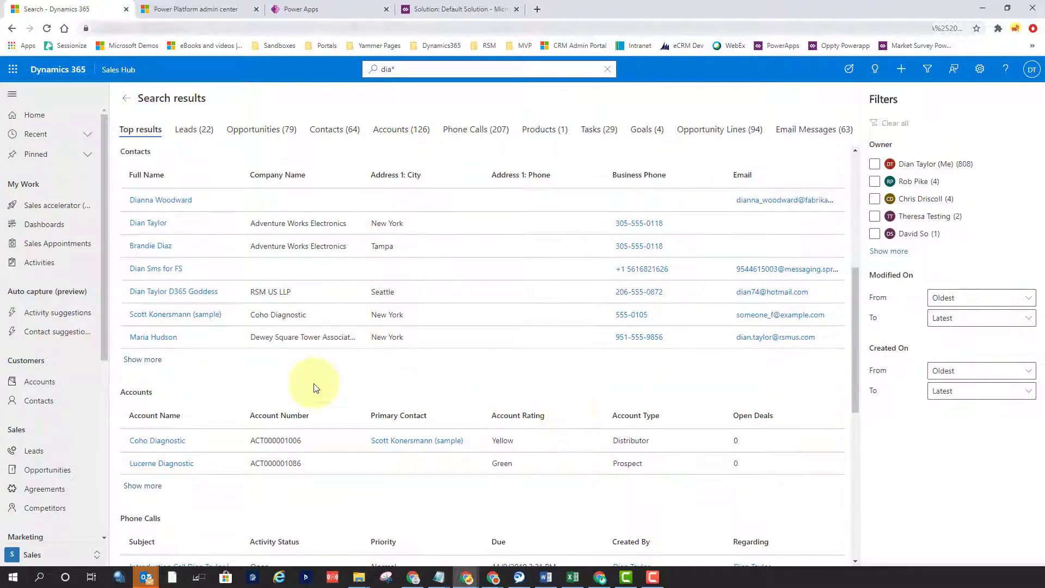
scroll(326, 388, up, 1)
scroll(327, 388, up, 1)
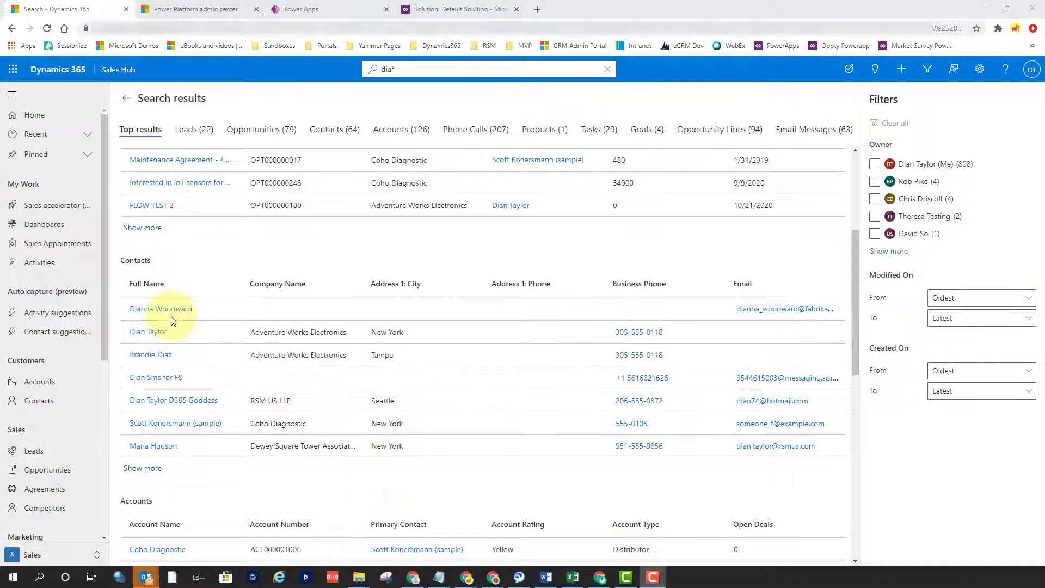
scroll(212, 335, up, 1)
scroll(260, 349, up, 3)
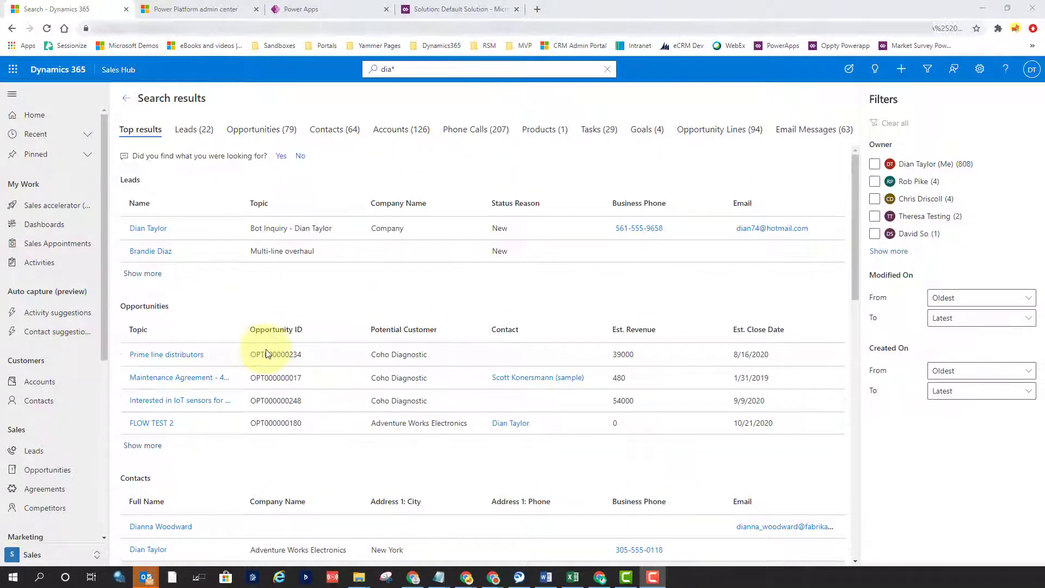
Show Leads then Opportunities matches for dia* and review the Filters pane facets.
click(190, 131)
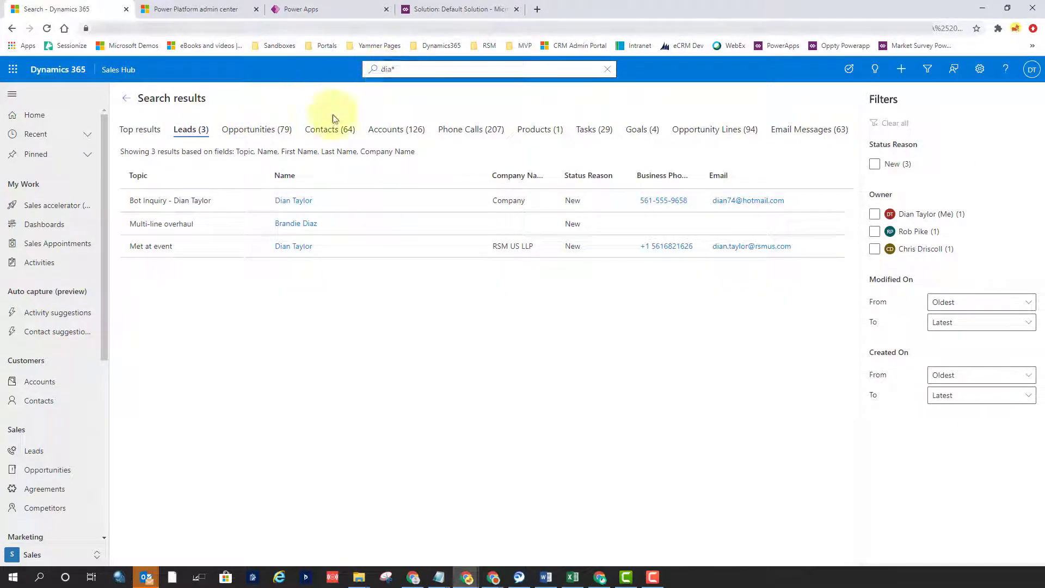
click(251, 133)
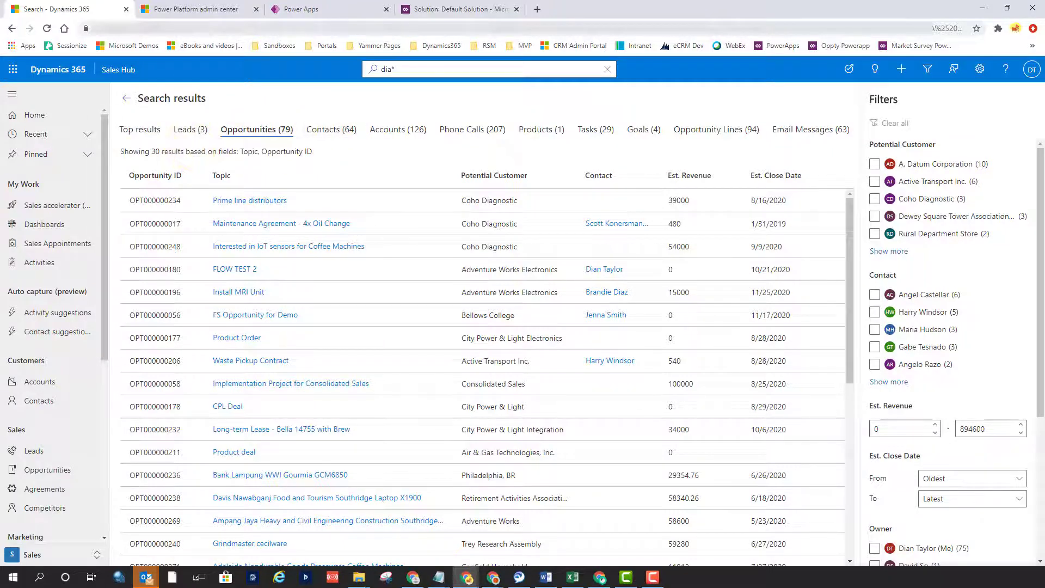
drag(859, 82, 1035, 207)
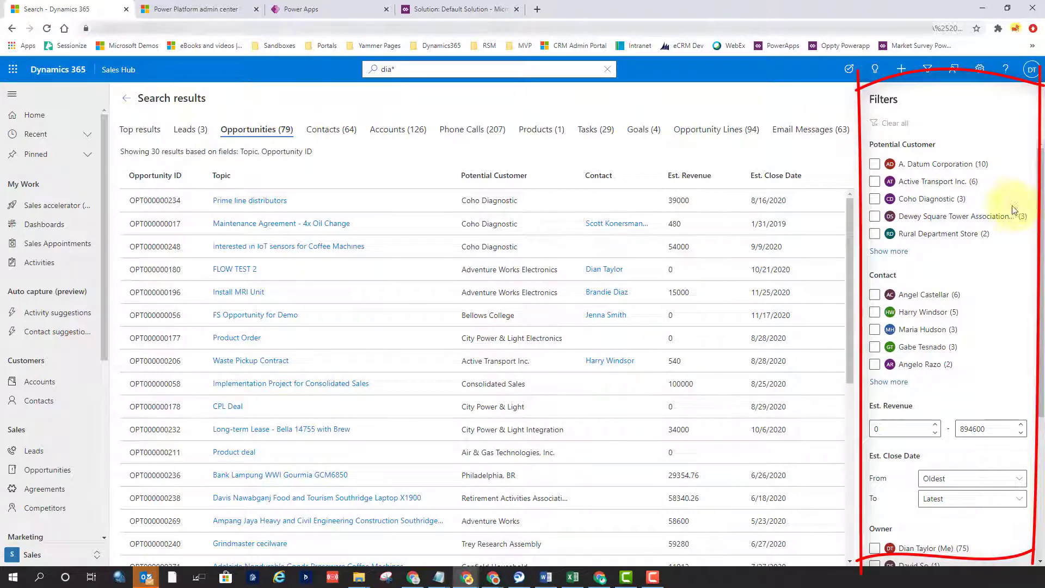
click(965, 201)
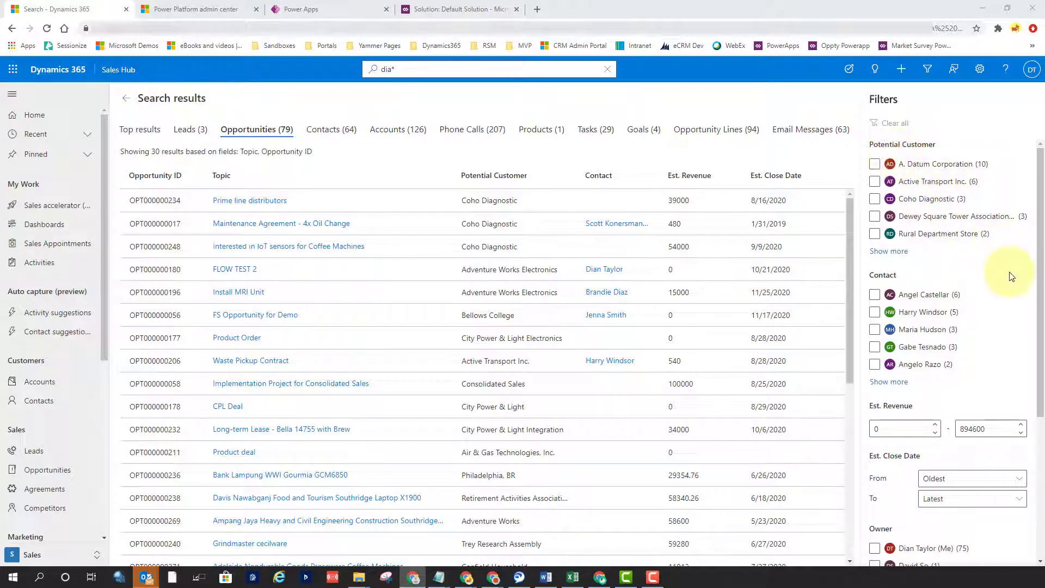
scroll(1011, 277, down, 1)
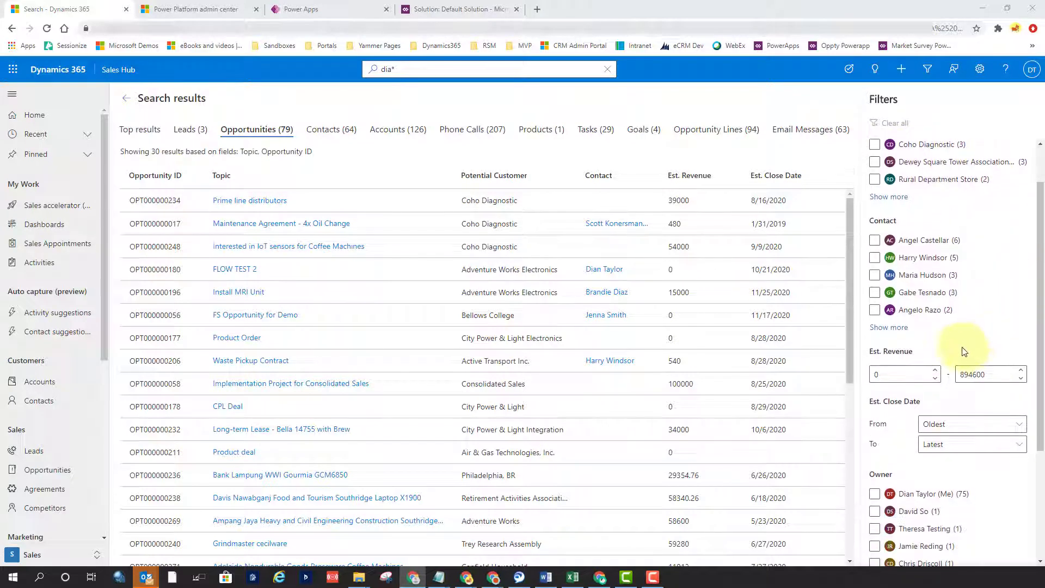
scroll(971, 351, down, 1)
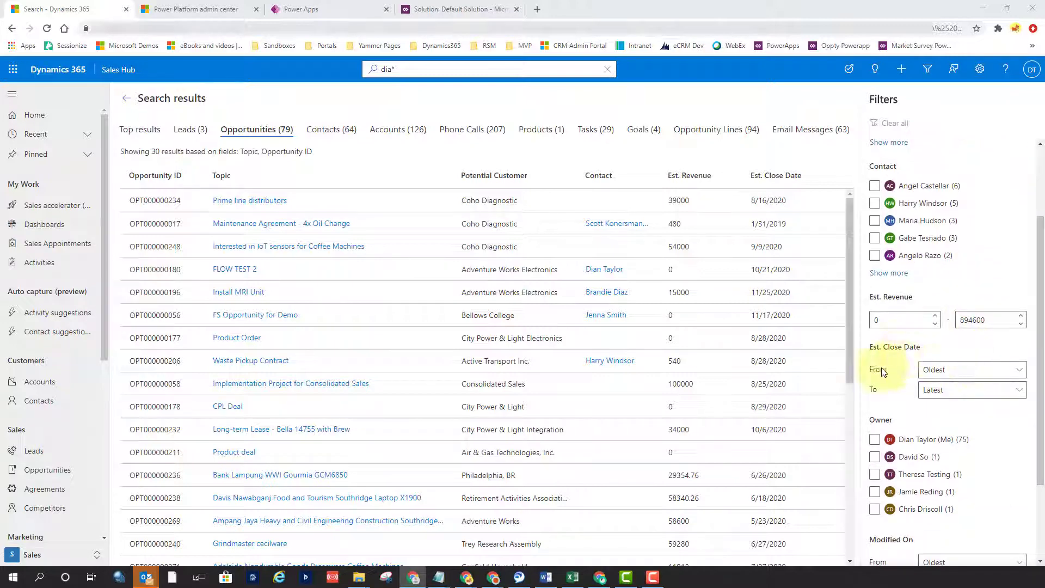
scroll(910, 380, down, 1)
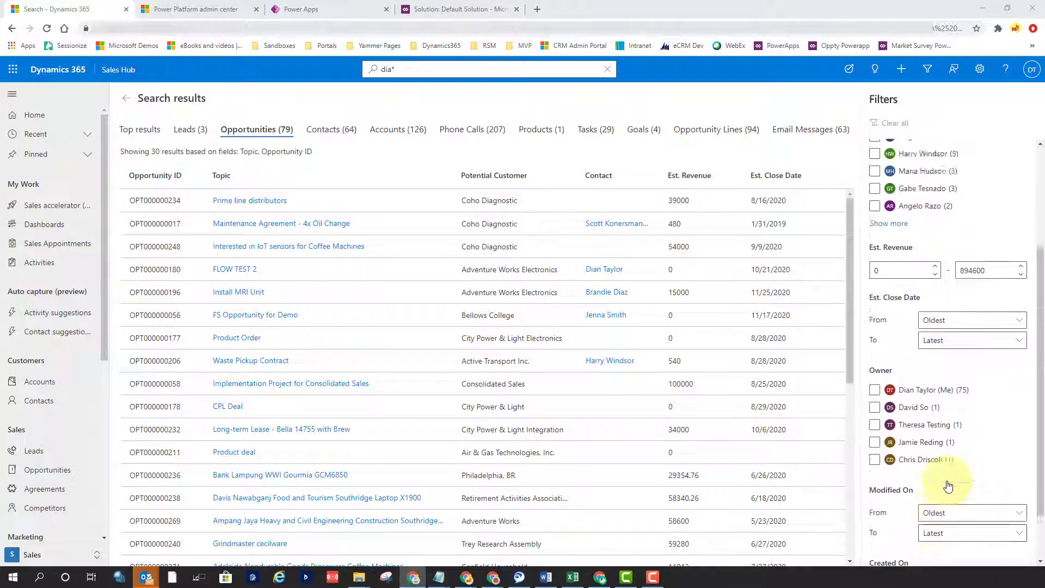
scroll(948, 487, up, 3)
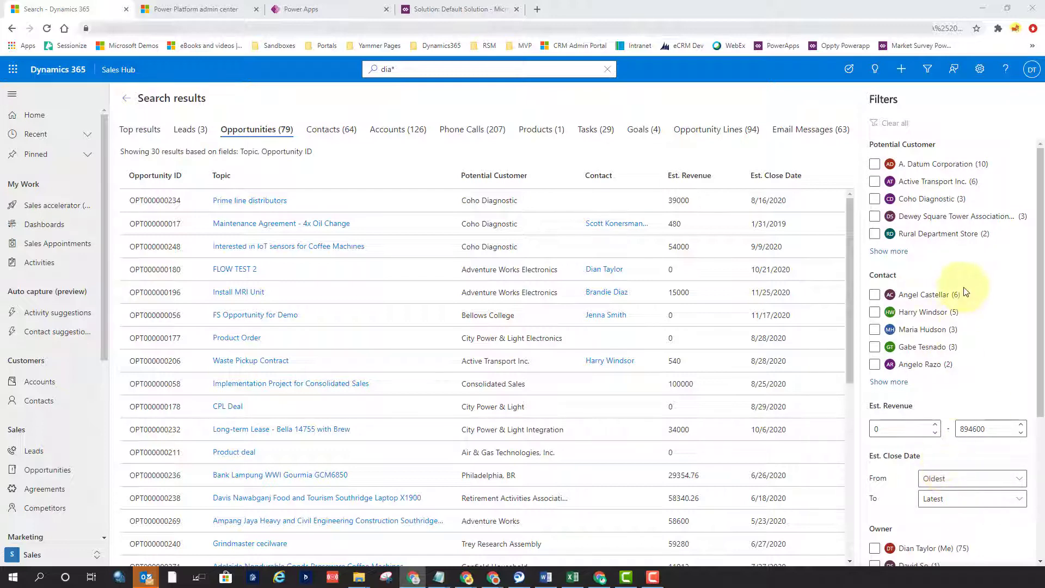
Via Personalization Settings, reach the Configure Facets and Filters dialog for Account.
click(980, 69)
click(940, 101)
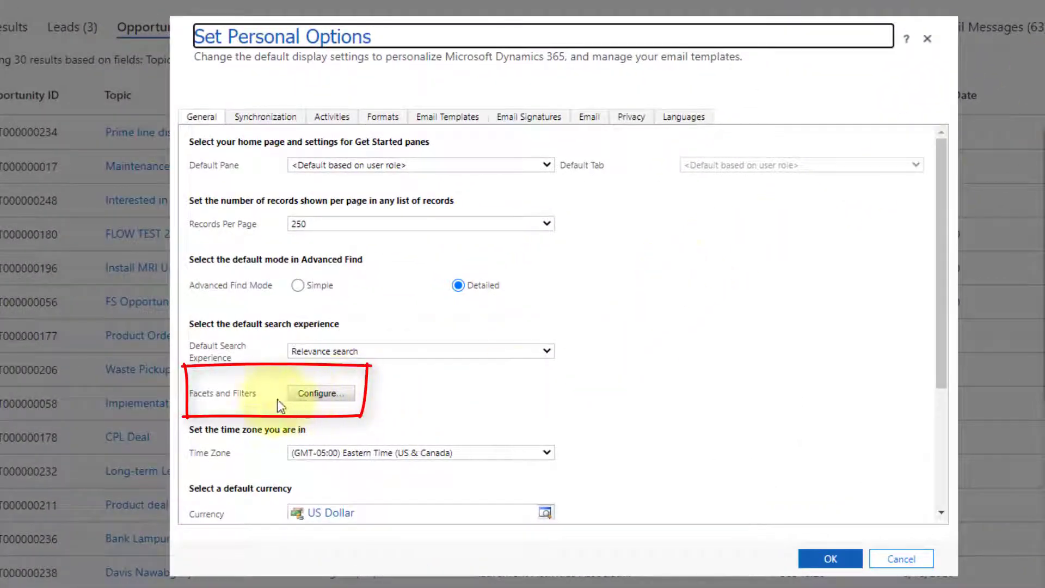
click(331, 396)
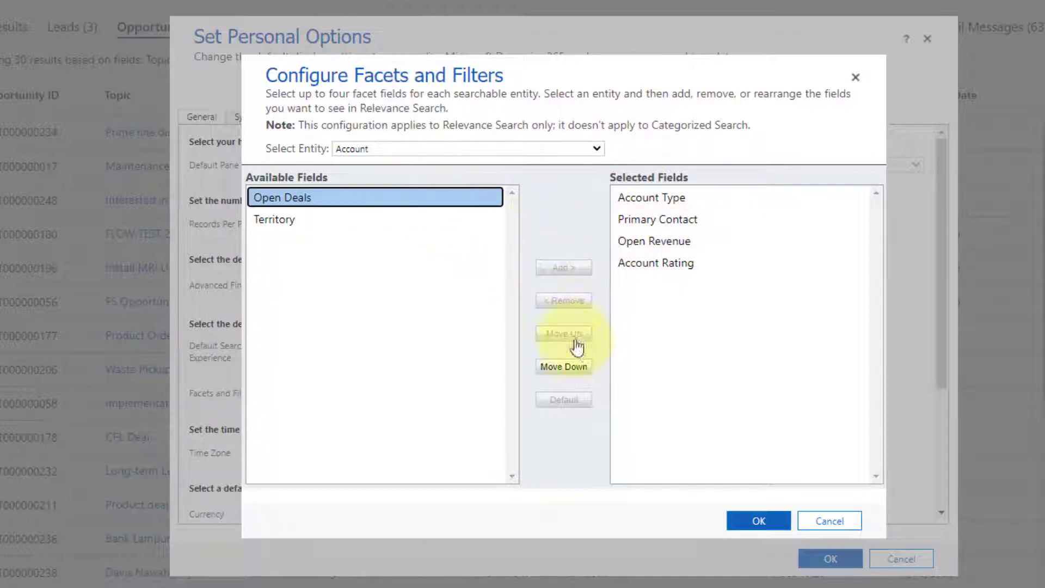
Inspect Account Rating and Open Revenue facets, switch entity to Opportunity, then cancel.
click(641, 264)
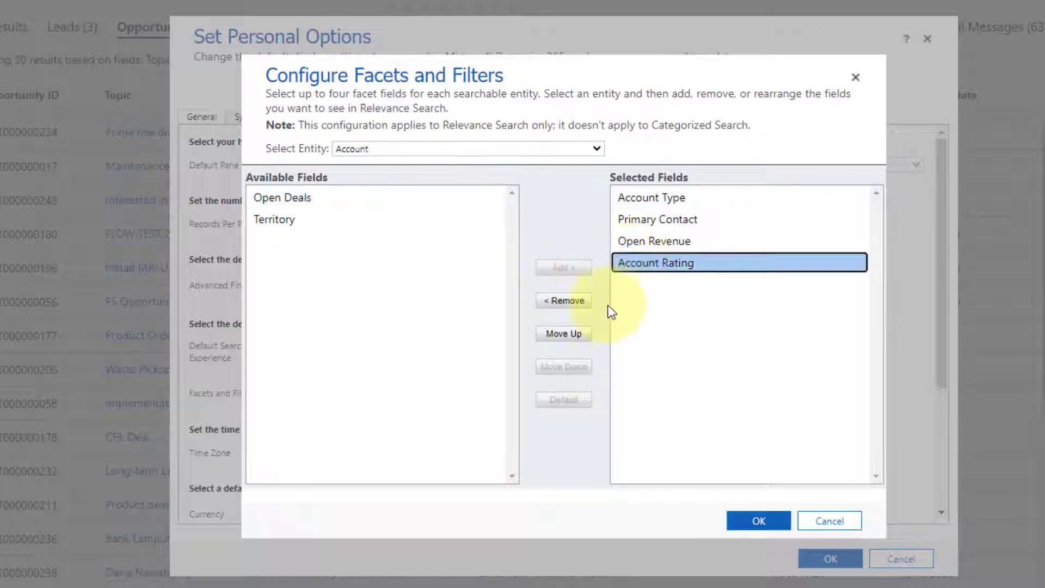
click(672, 248)
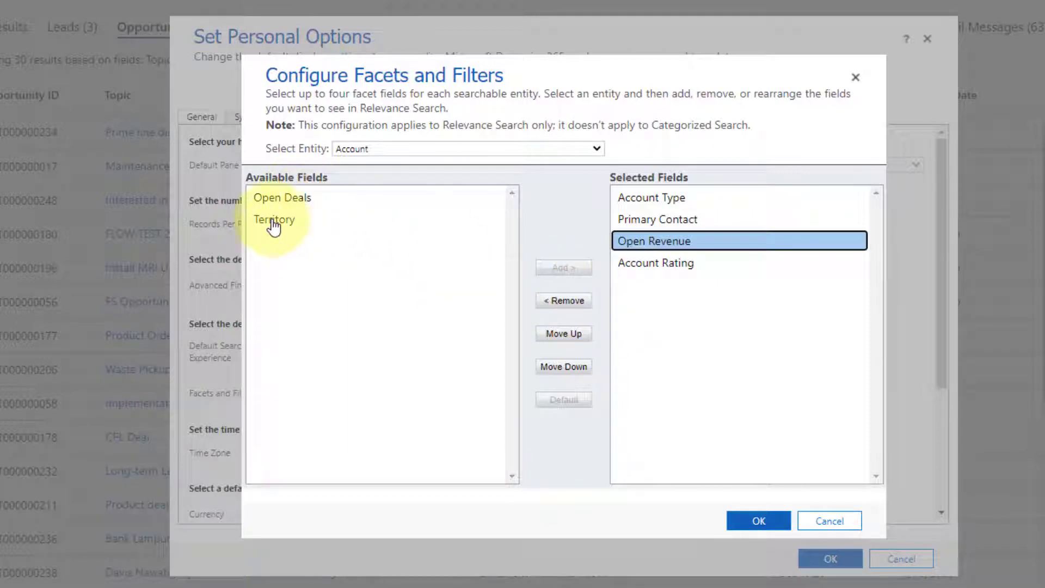
click(432, 145)
key(o)
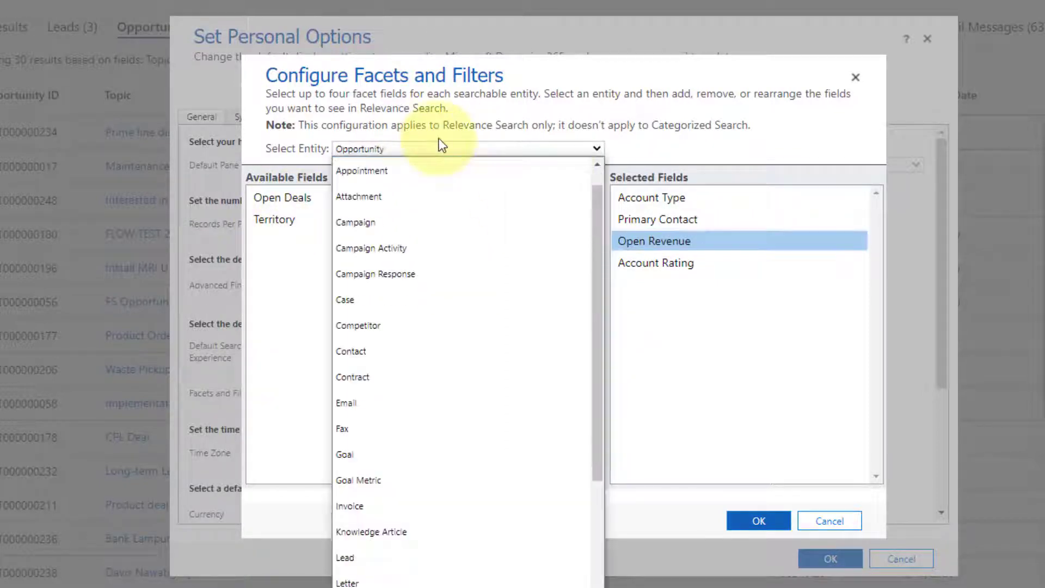
click(522, 128)
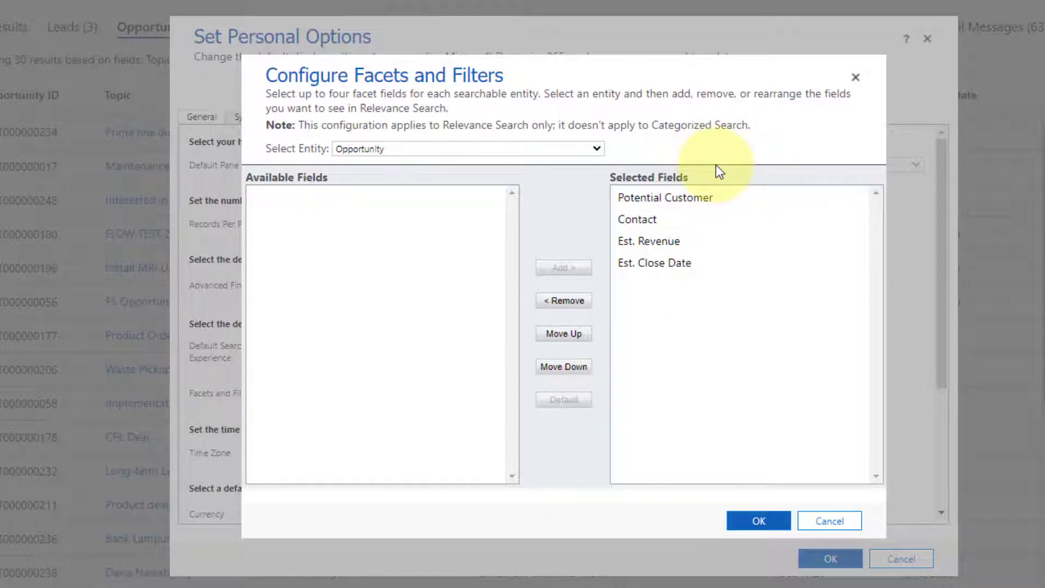
click(834, 524)
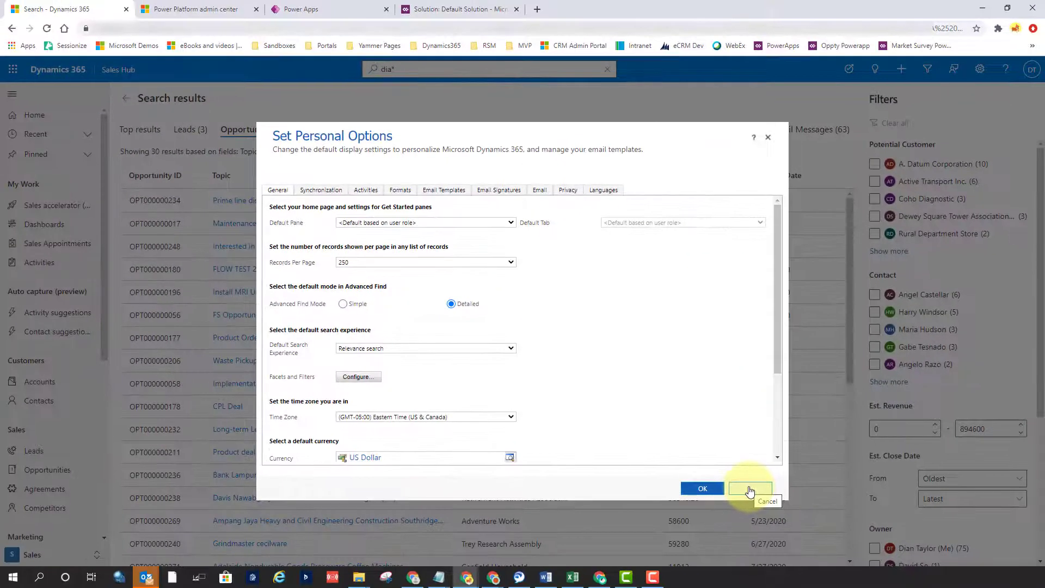
Cancel Set Personal Options and show the Accounts matches with their facets.
click(747, 492)
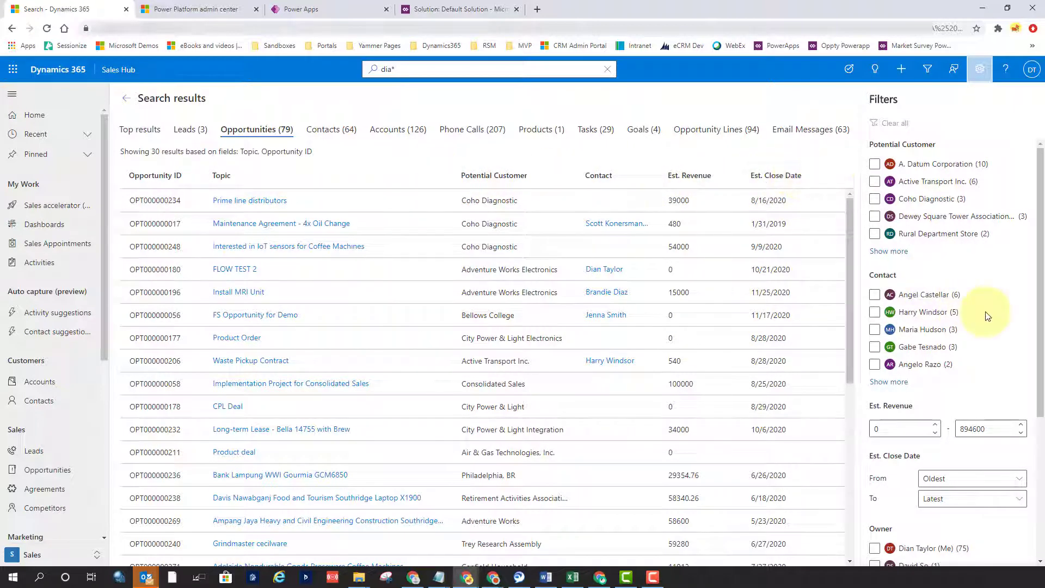
scroll(986, 316, down, 2)
scroll(933, 291, up, 2)
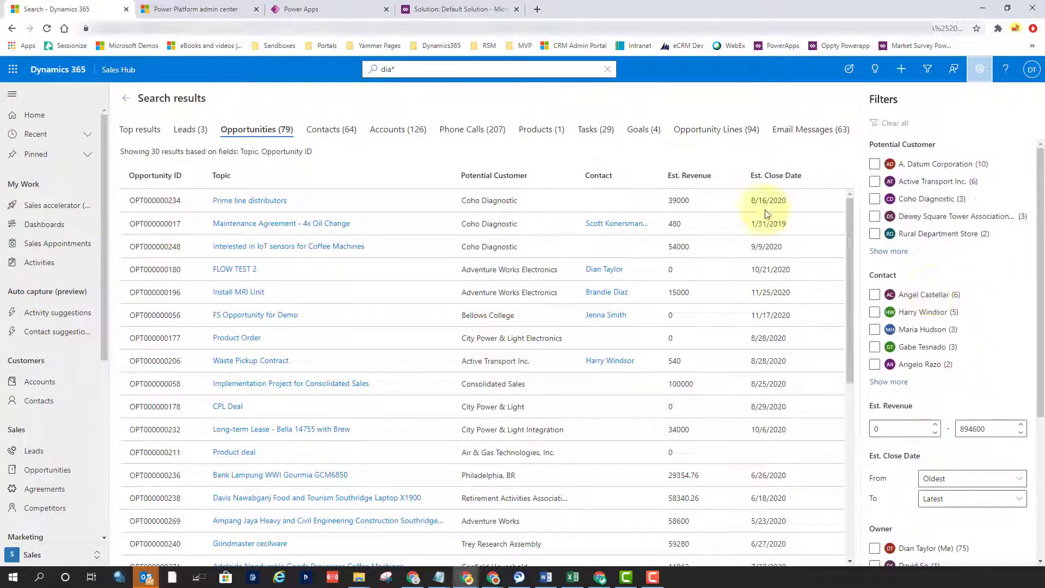
click(397, 130)
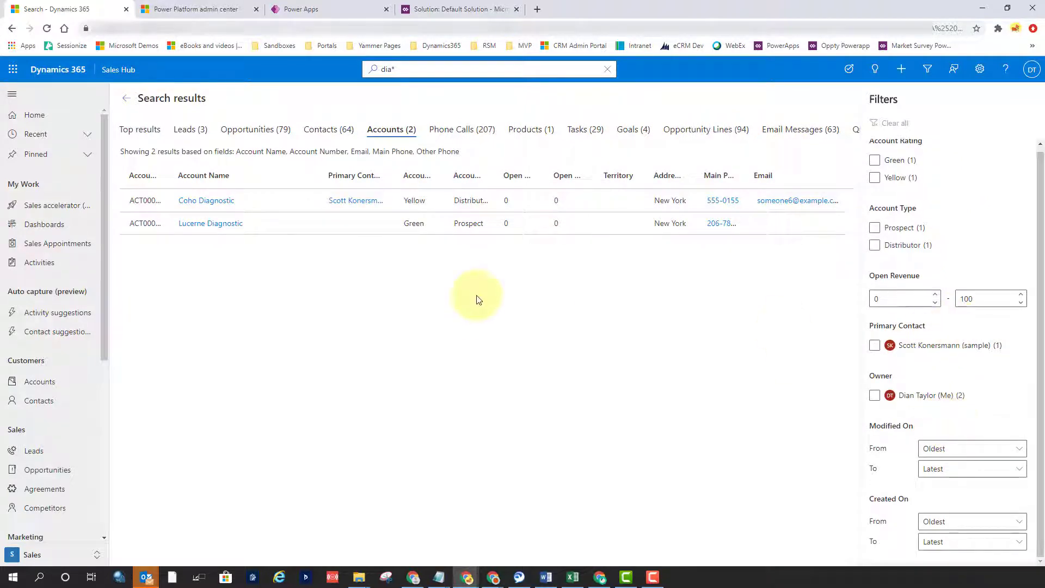
Return to Top results, then show the 79 Opportunities matches with their filters.
click(144, 131)
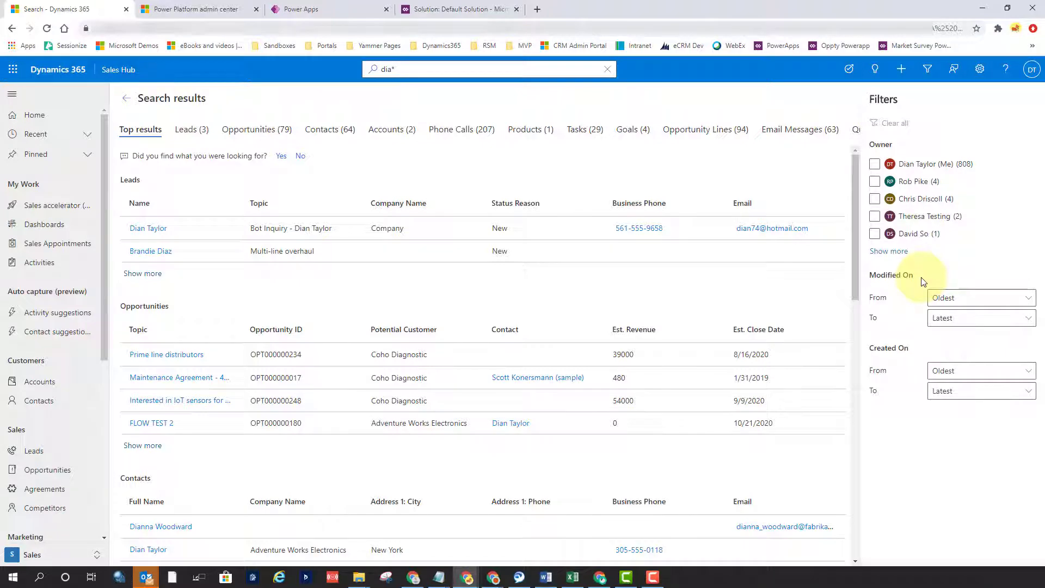
click(252, 131)
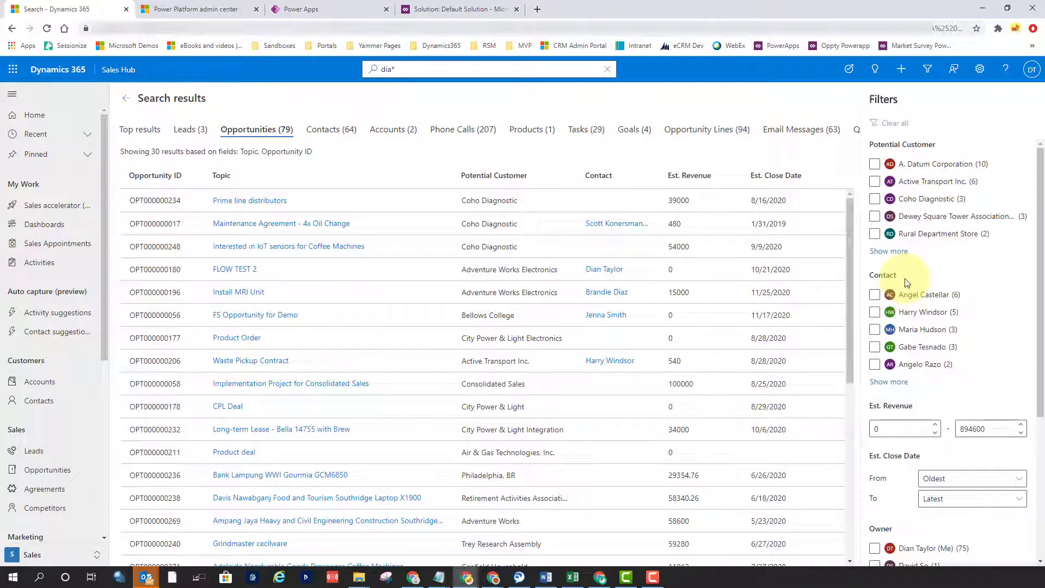